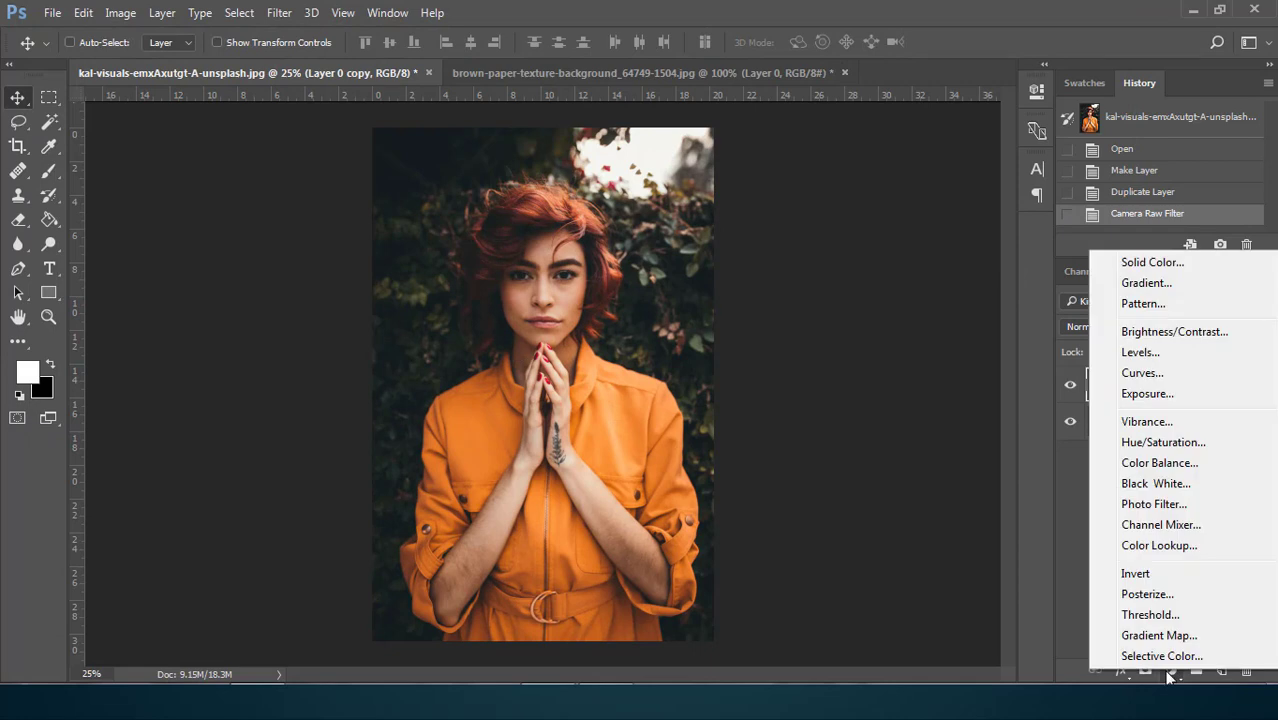
# Add a Hue/Saturation adjustment layer above the portrait layers and set its Greens saturation to +71
pyautogui.click(1150, 441)
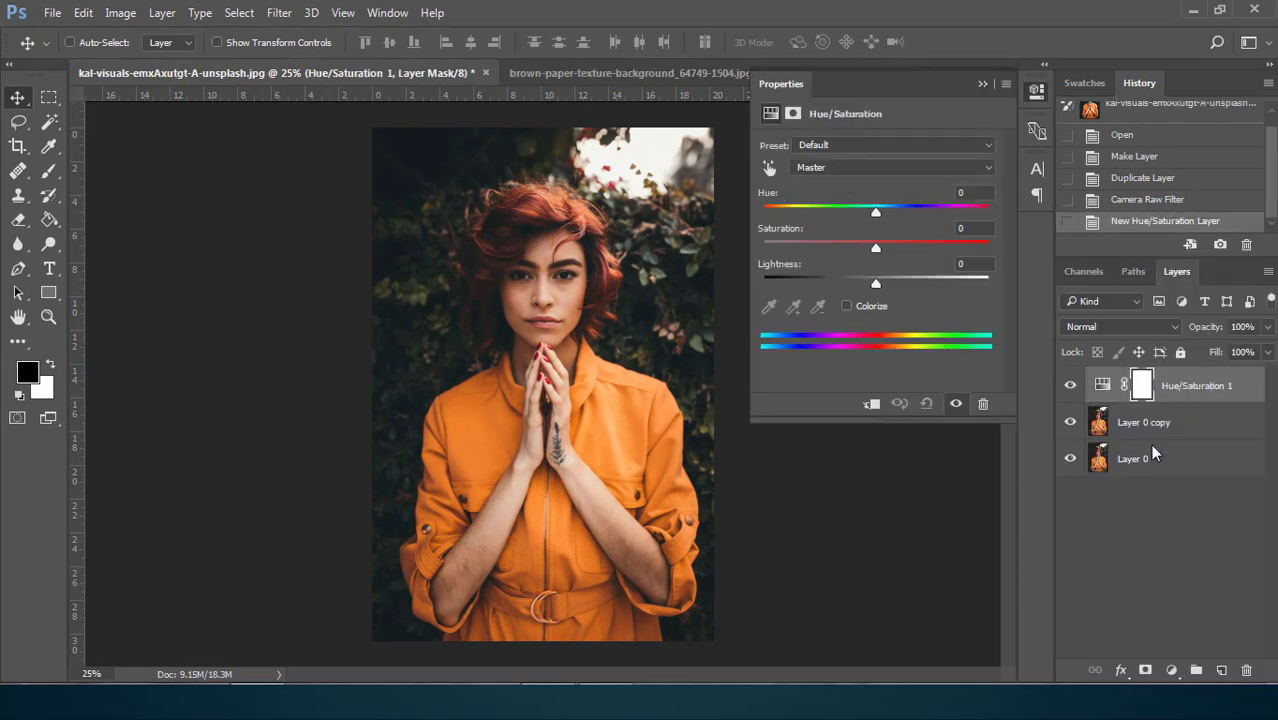
pyautogui.click(826, 168)
pyautogui.click(828, 228)
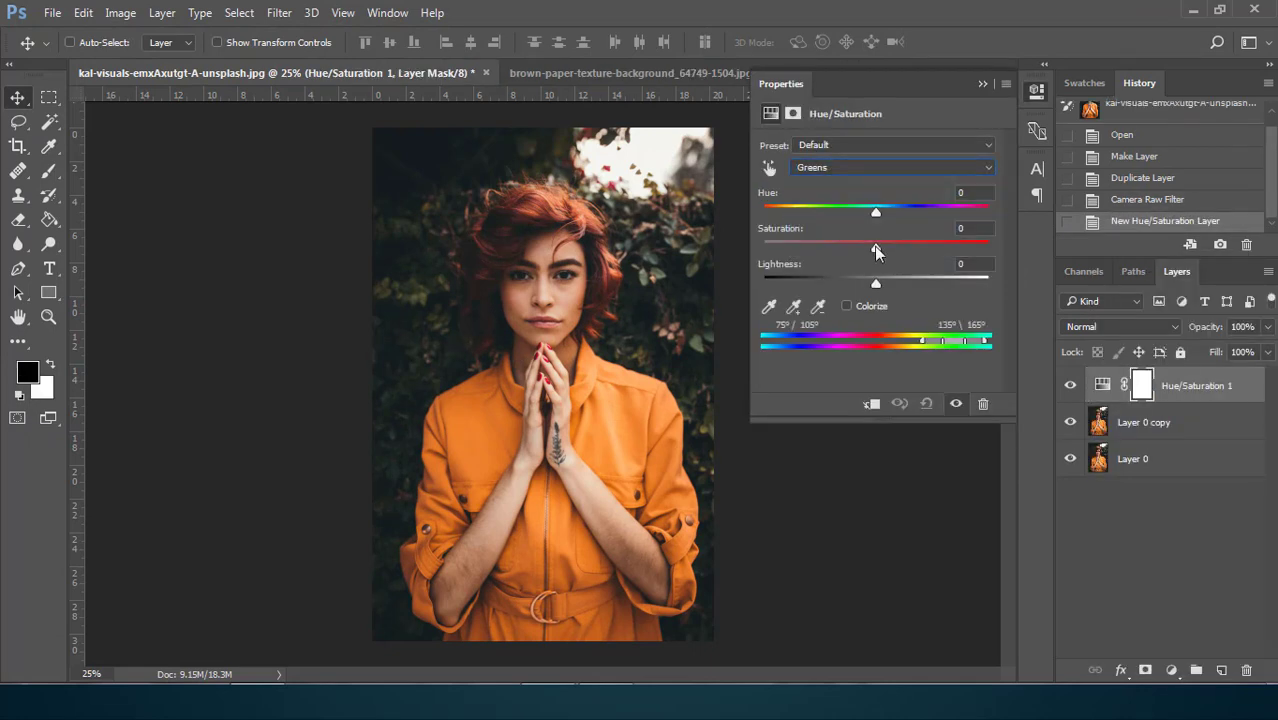
pyautogui.moveTo(877, 250); pyautogui.dragTo(957, 263)
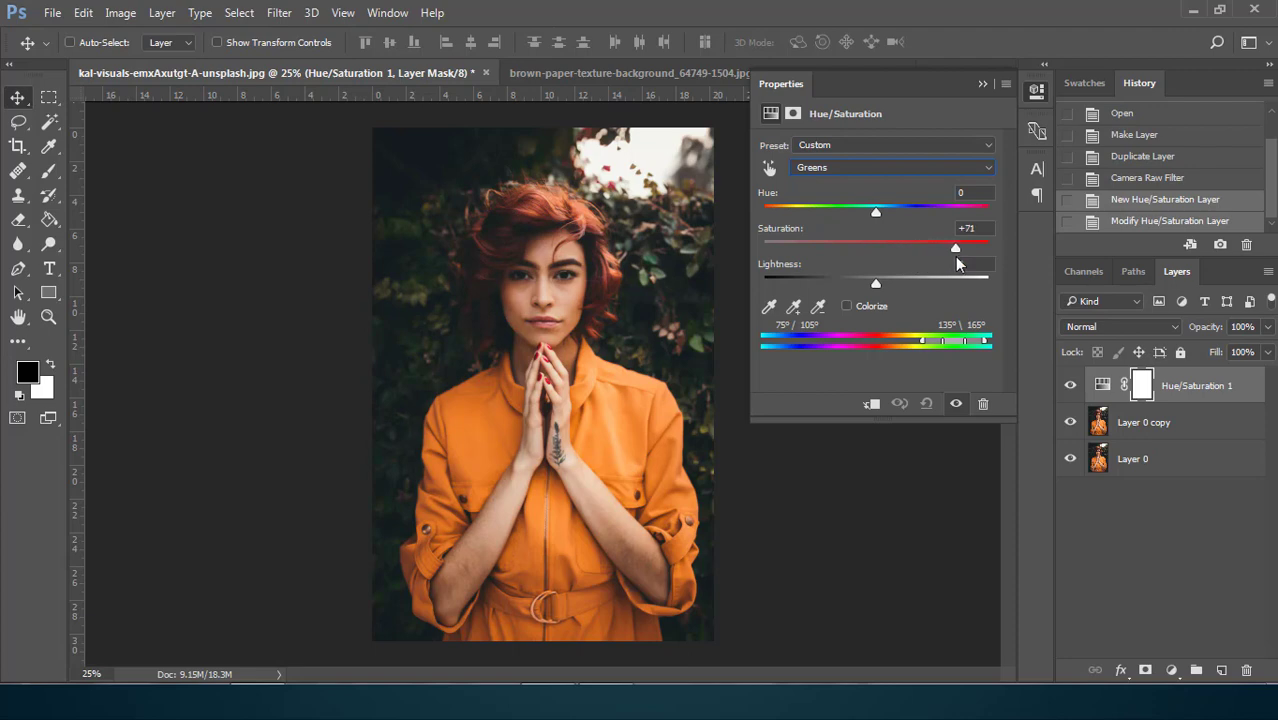
# Set the Cyans saturation to -31 in the Hue/Saturation adjustment
pyautogui.click(855, 168)
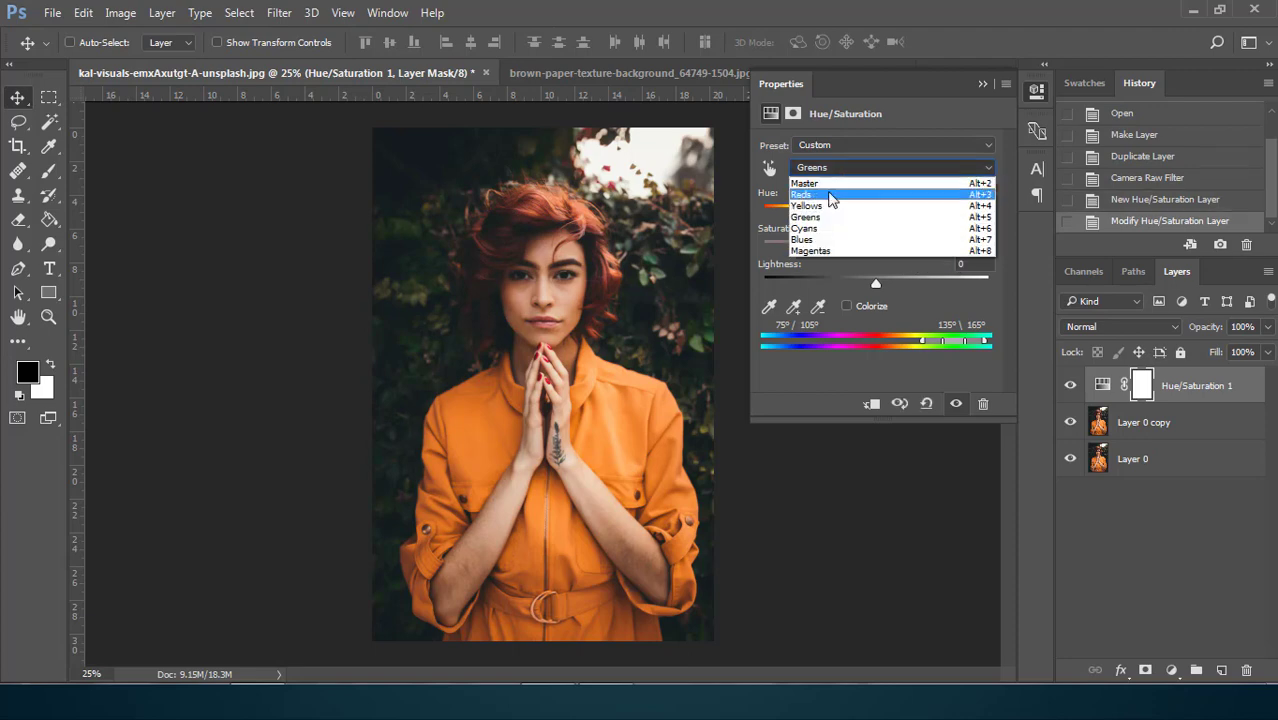
pyautogui.click(821, 229)
pyautogui.moveTo(877, 251); pyautogui.dragTo(847, 252)
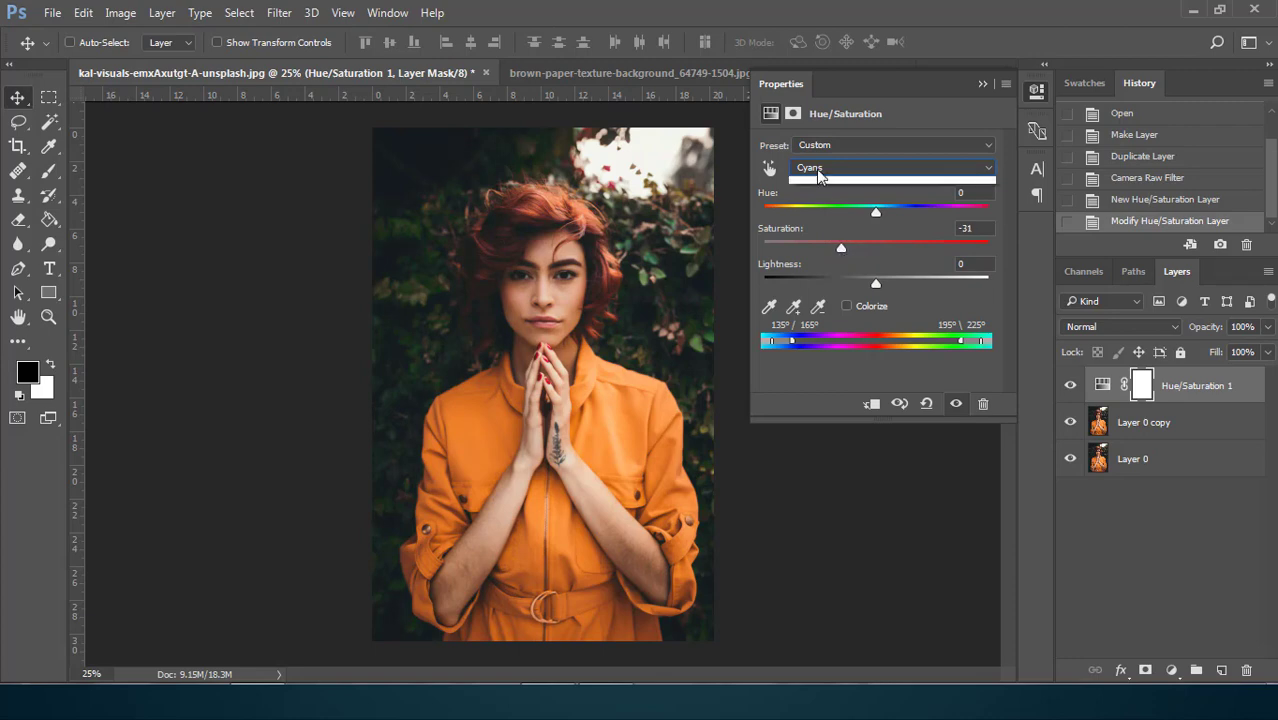
# Raise the Magentas saturation slightly in the Hue/Saturation adjustment and compare the image with that layer hidden and shown
pyautogui.click(840, 168)
pyautogui.click(834, 266)
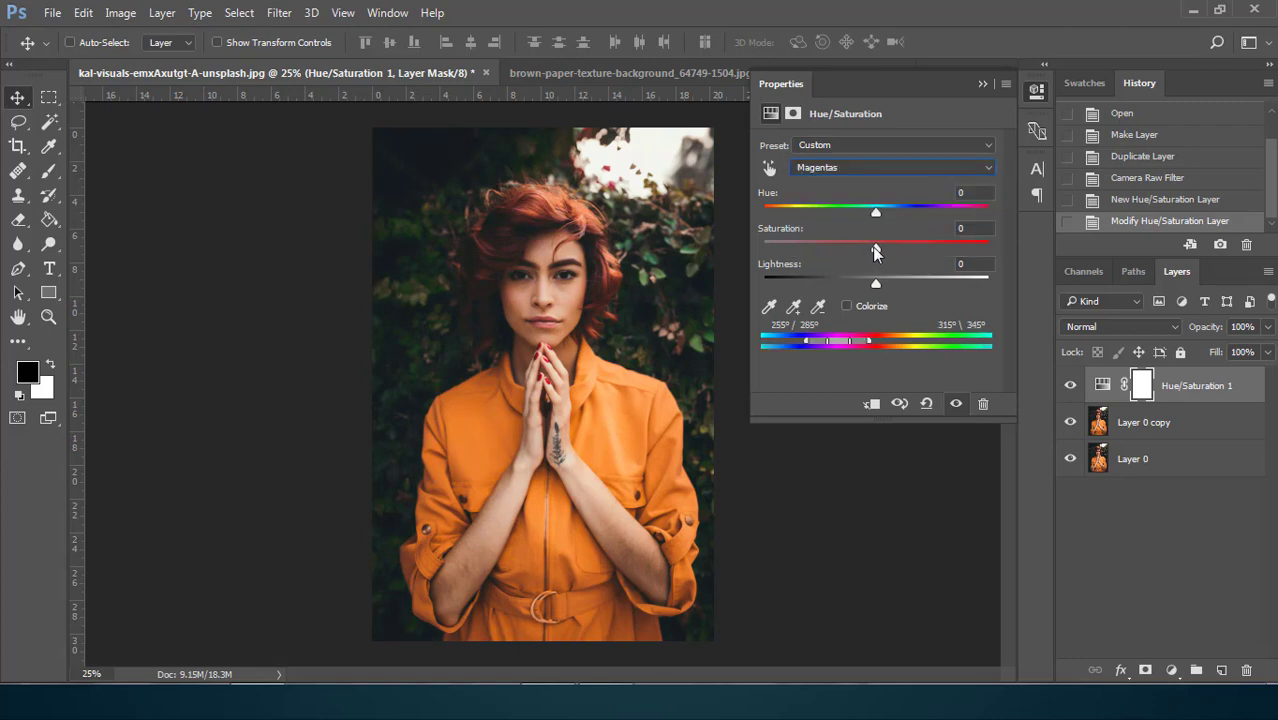
pyautogui.moveTo(890, 248); pyautogui.dragTo(898, 250)
pyautogui.click(982, 84)
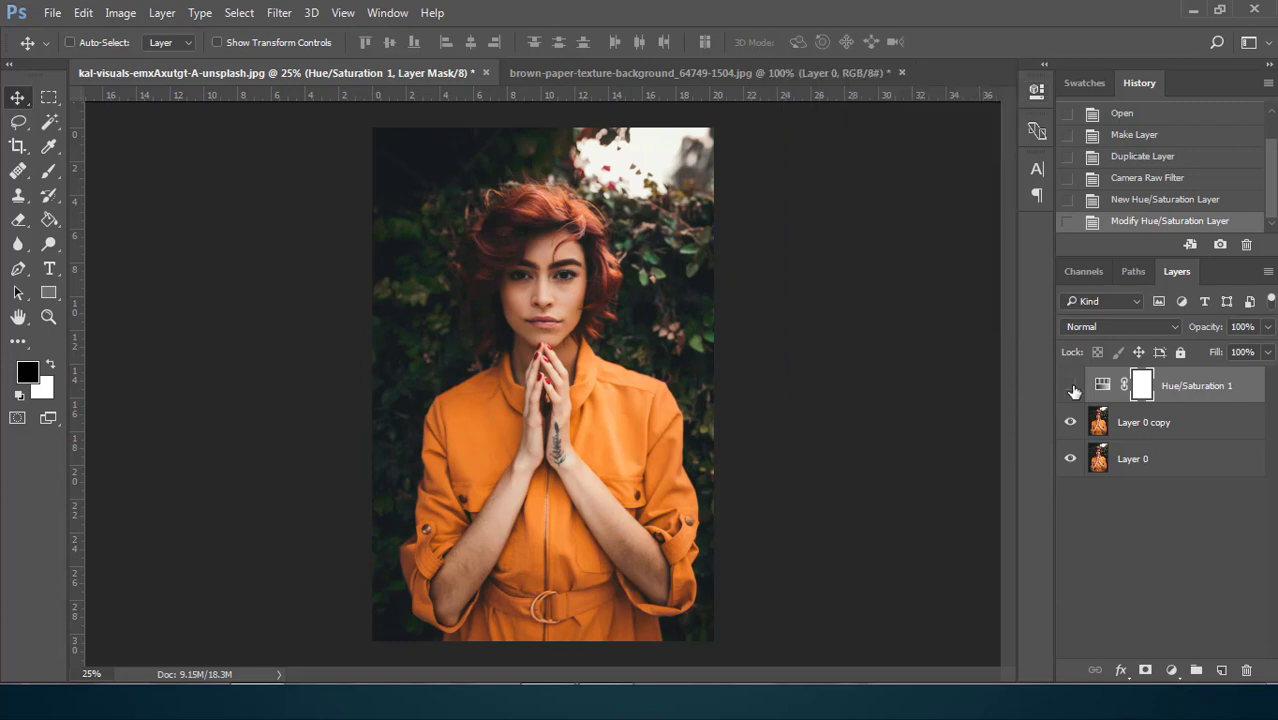
pyautogui.click(1071, 387)
# Add a Color Balance adjustment layer and set the Midtones Magenta–Green balance to -13
pyautogui.click(1172, 670)
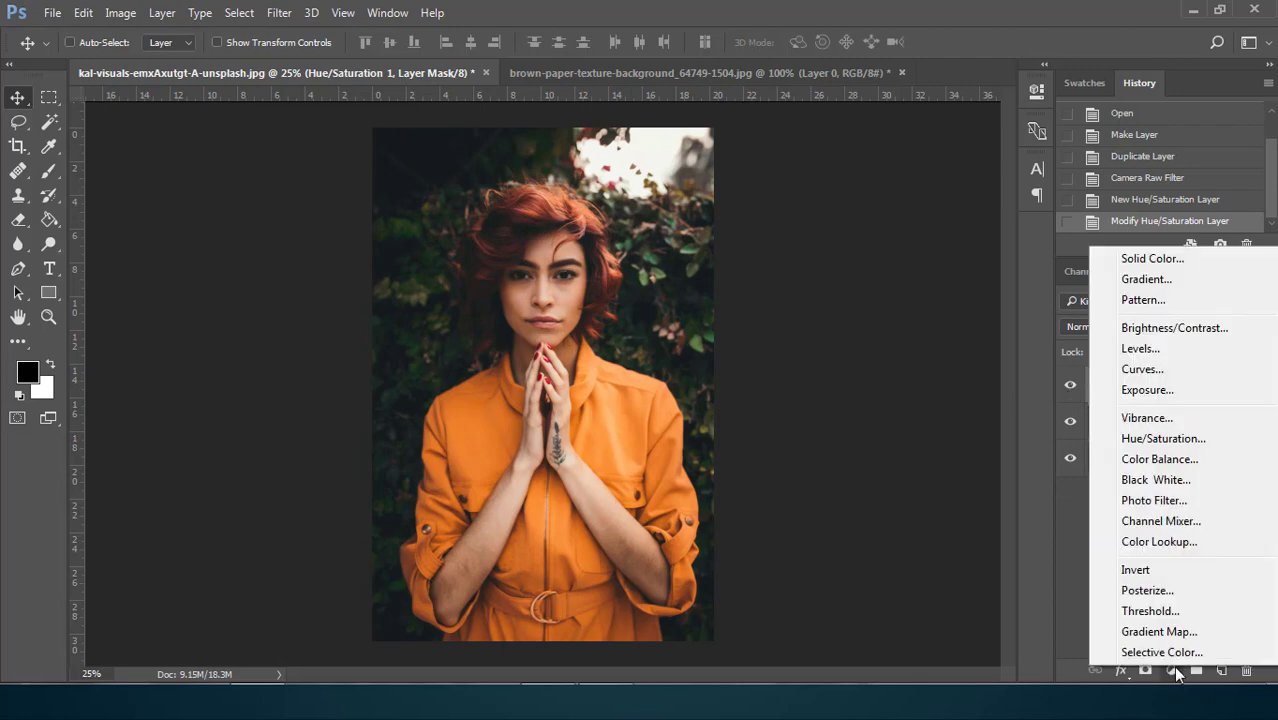
pyautogui.click(1159, 459)
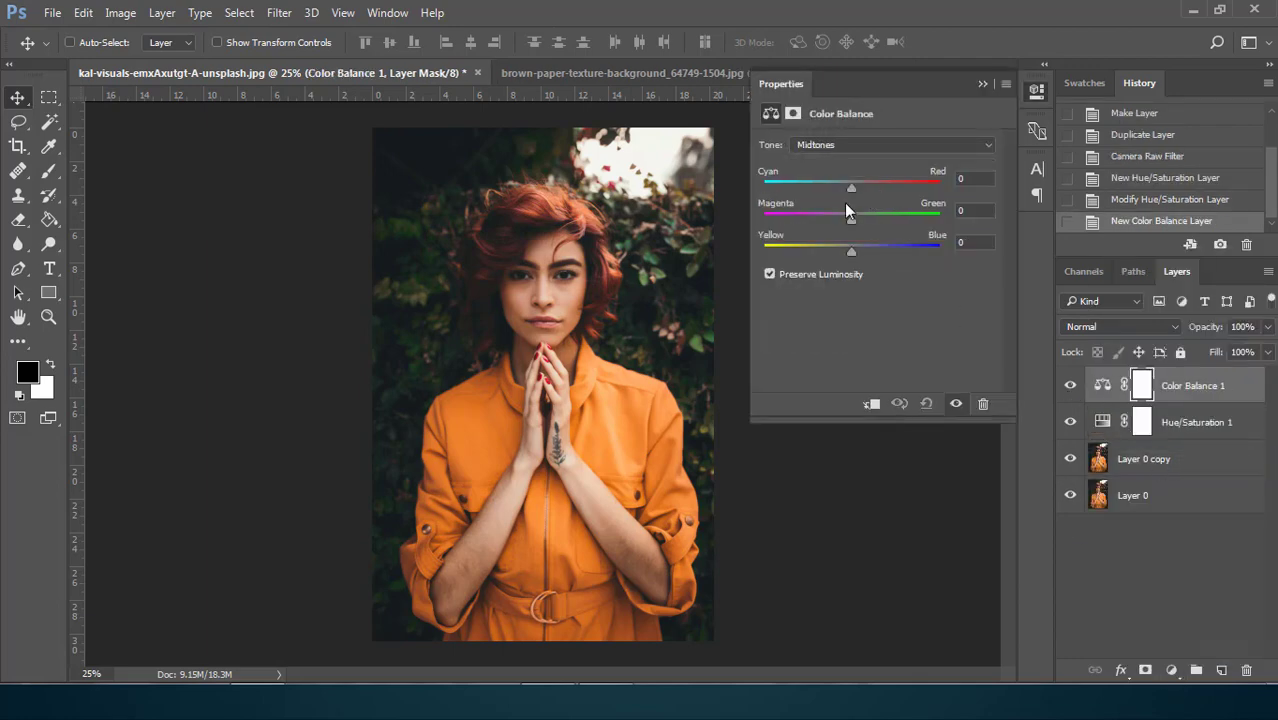
pyautogui.moveTo(851, 216); pyautogui.dragTo(838, 222)
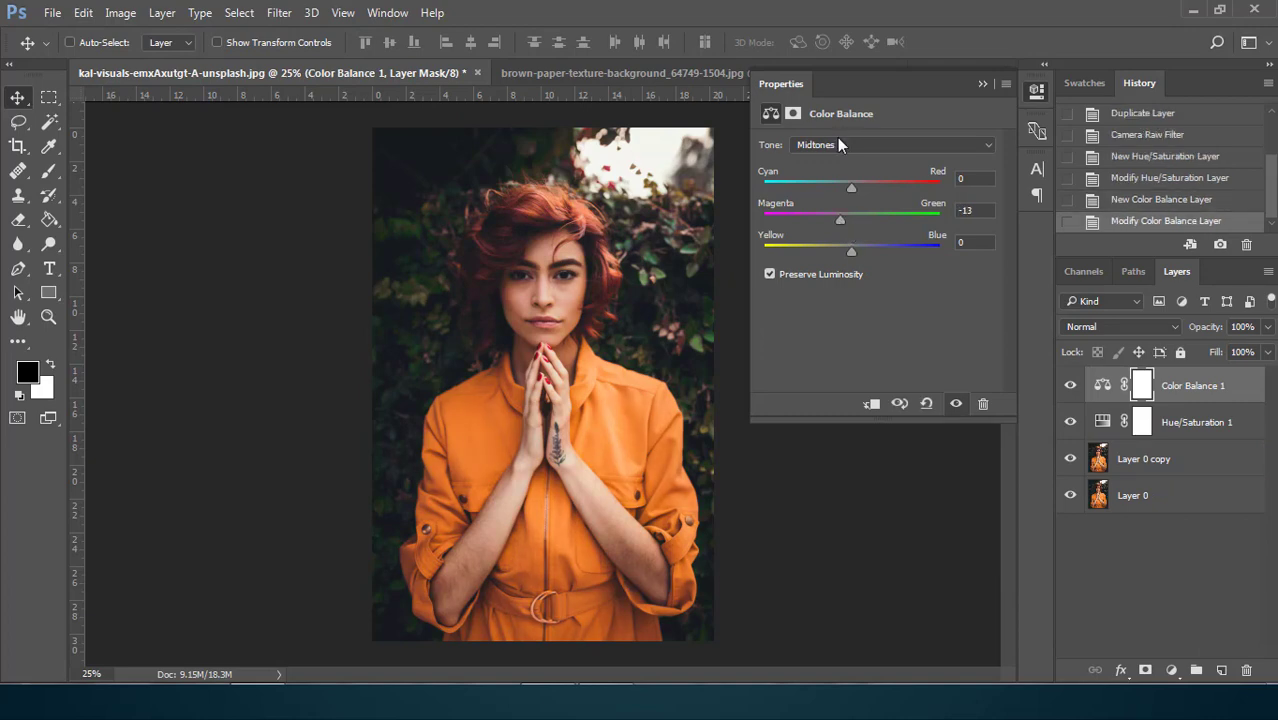
# Set the Shadows Yellow–Blue balance to +11 in the Color Balance adjustment
pyautogui.click(838, 145)
pyautogui.click(836, 160)
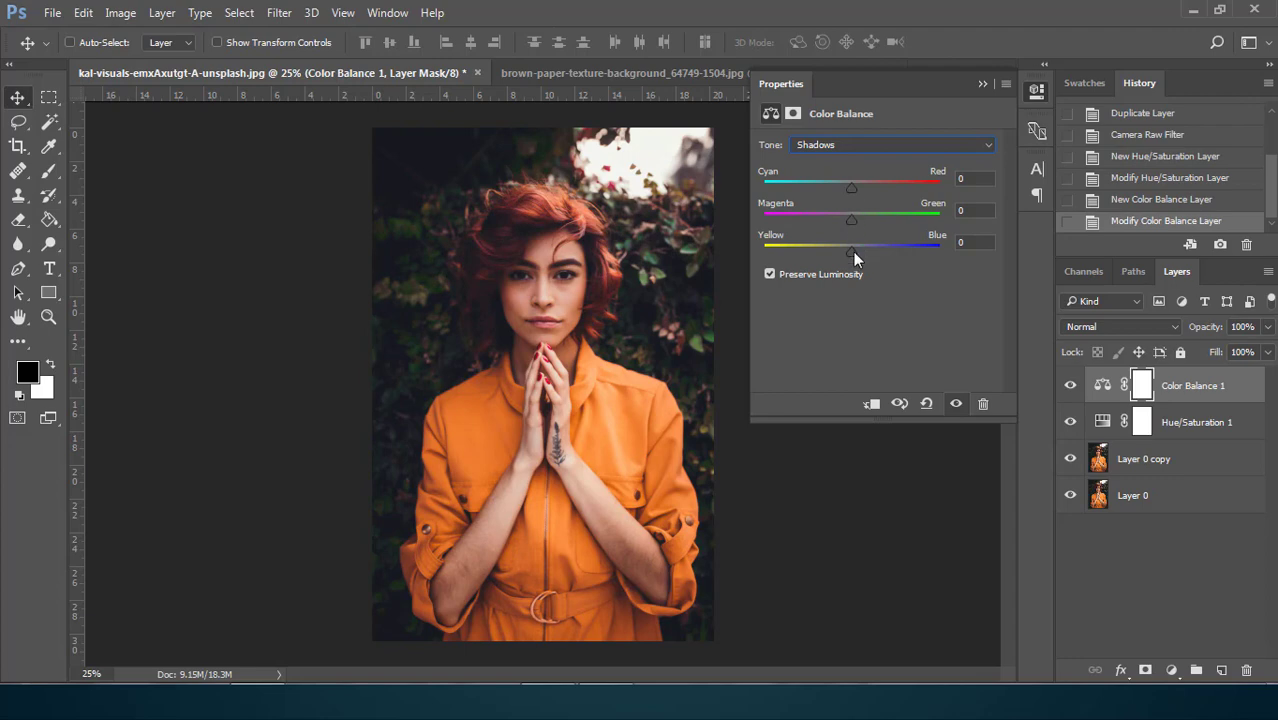
pyautogui.moveTo(854, 253); pyautogui.dragTo(859, 253)
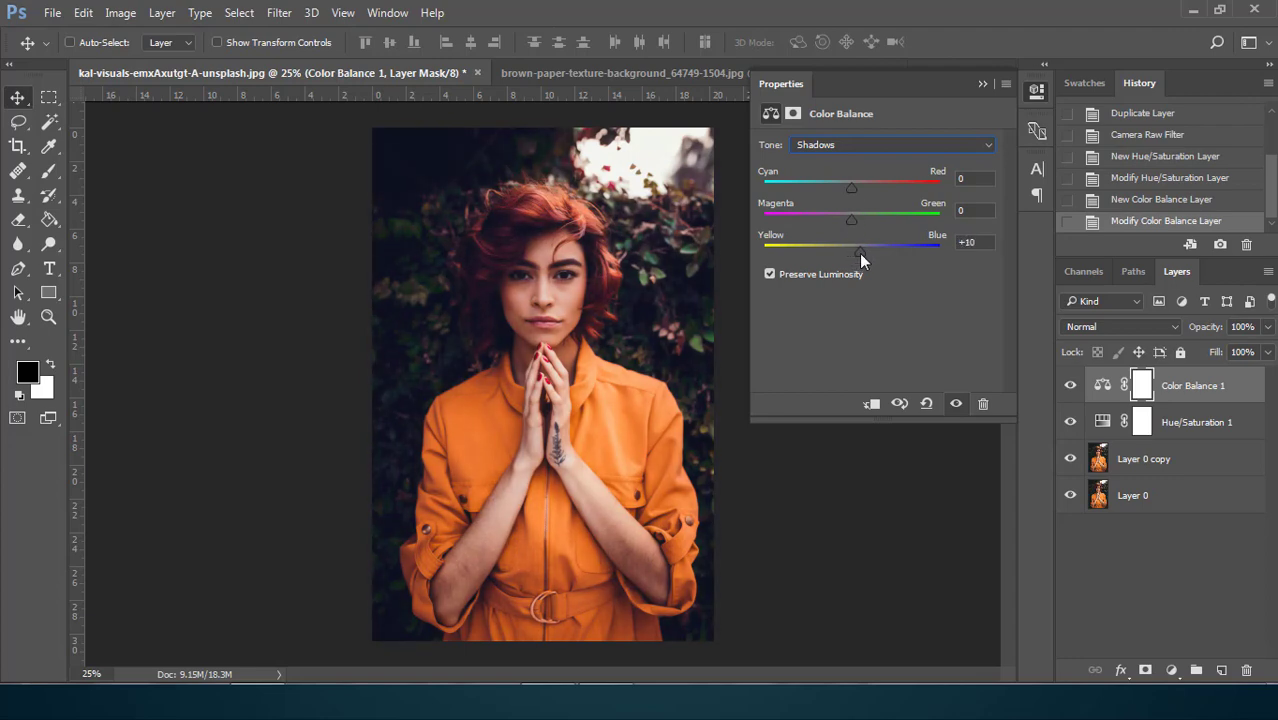
# Set the Color Balance Highlights to Yellow–Blue -16 and Magenta–Green +17, and compare the image with the adjustment hidden and shown
pyautogui.click(880, 145)
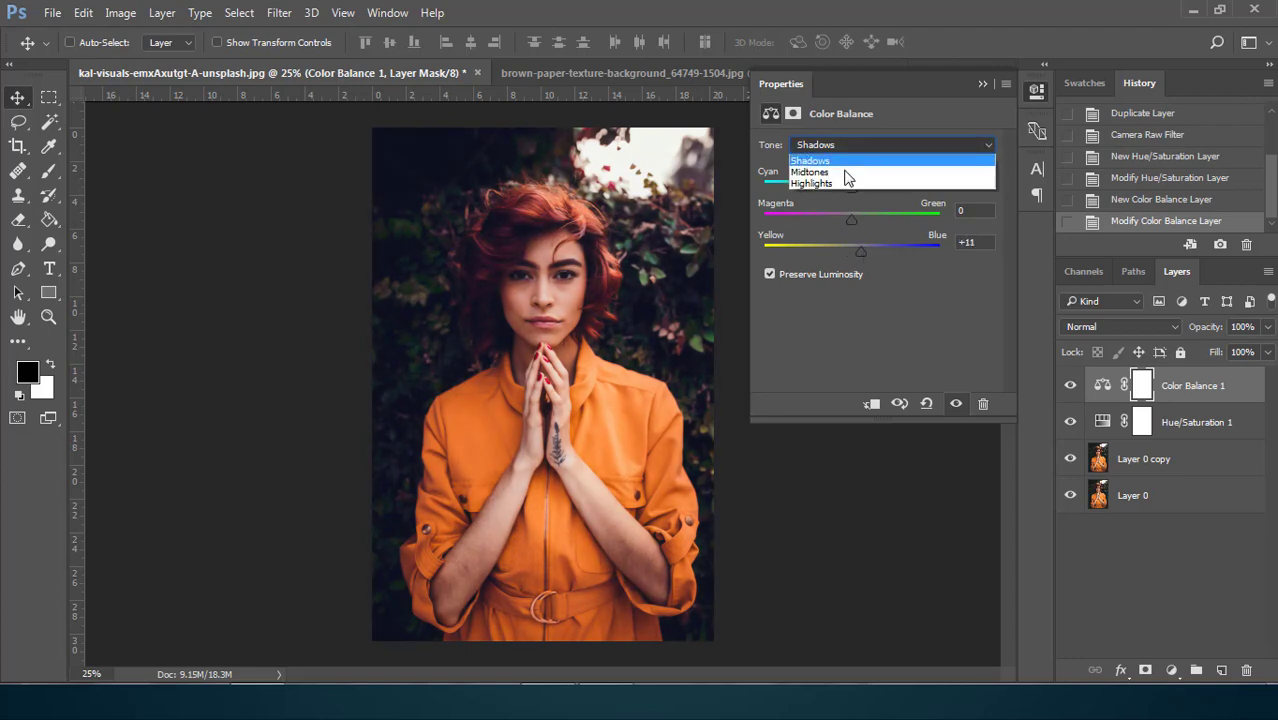
pyautogui.click(843, 187)
pyautogui.moveTo(852, 250); pyautogui.dragTo(868, 225)
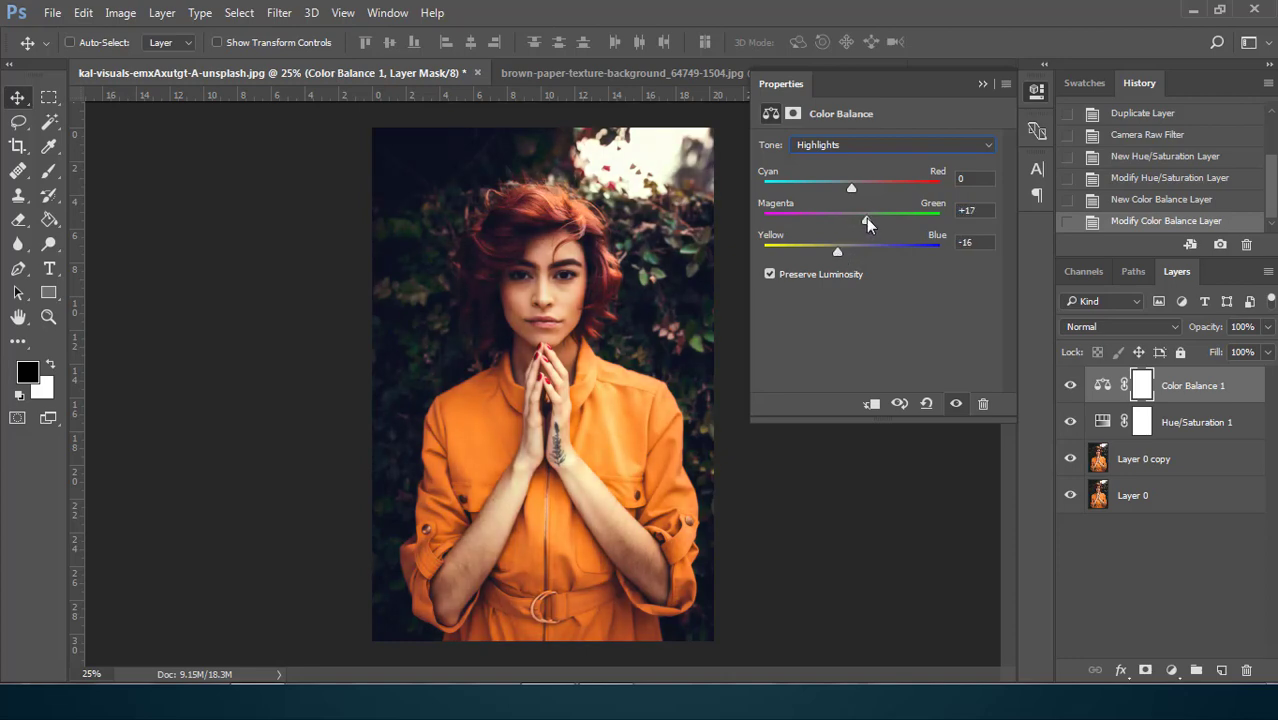
pyautogui.click(982, 84)
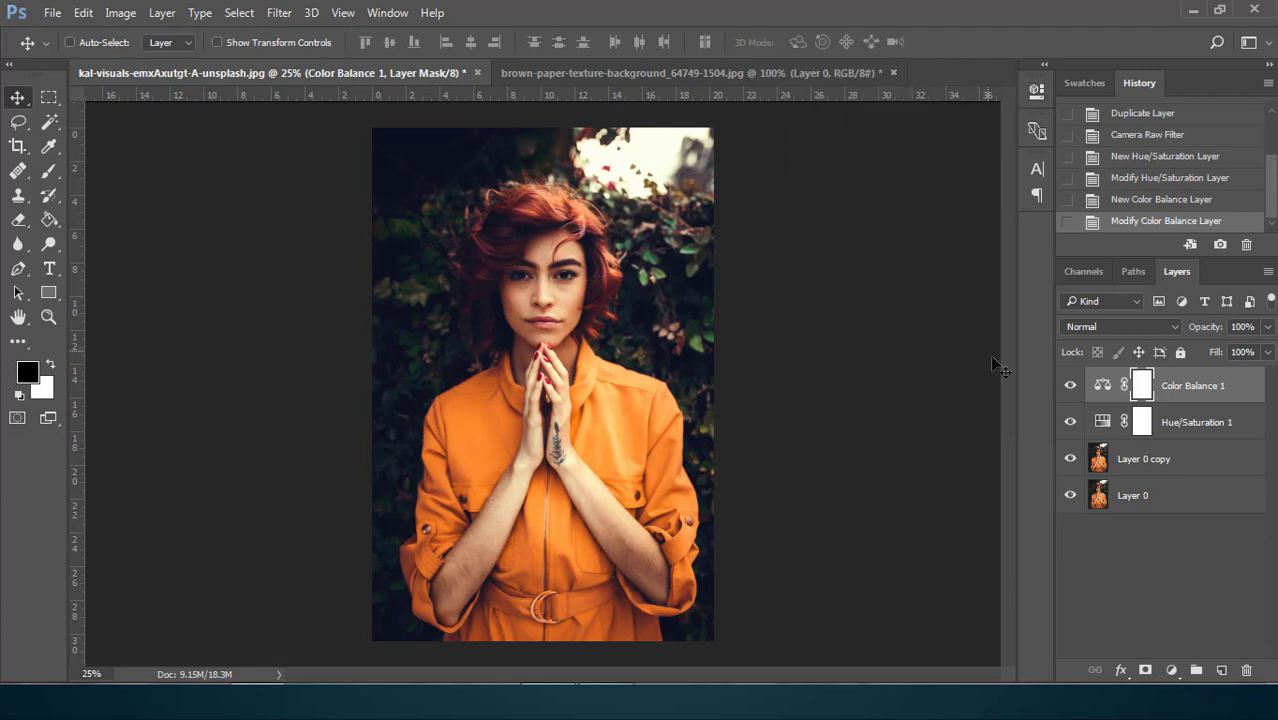
pyautogui.click(1068, 387)
pyautogui.click(1070, 387)
# Apply the Filter Gallery's Artistic Paint Daubs effect to Layer 0 copy with brush size 11, sharpness 2 and brush type Wide Blurry
pyautogui.click(1193, 465)
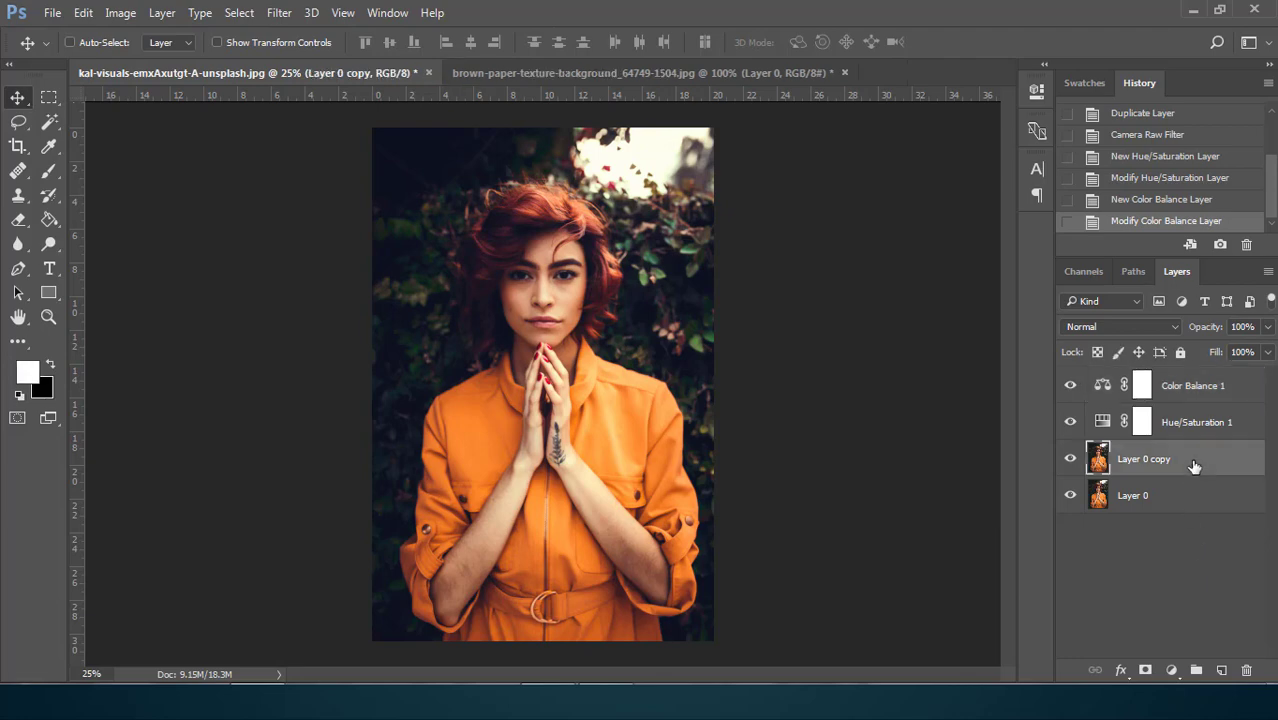
pyautogui.click(280, 14)
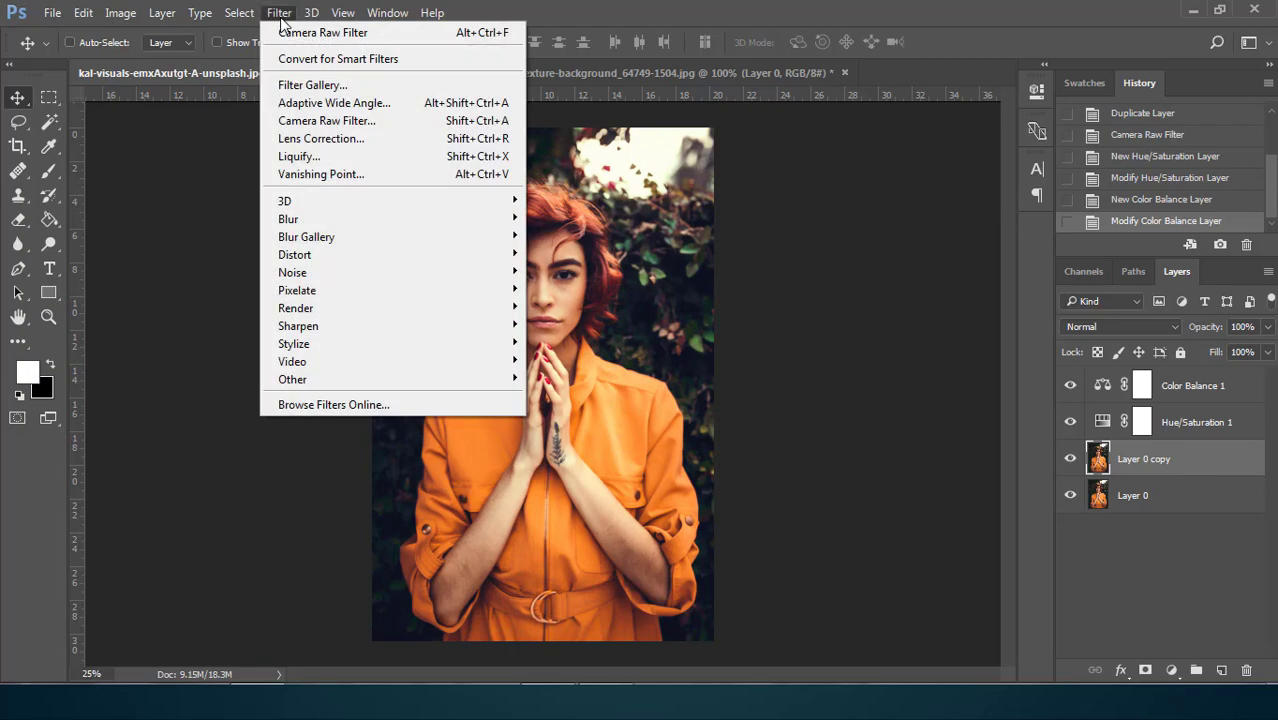
pyautogui.click(372, 88)
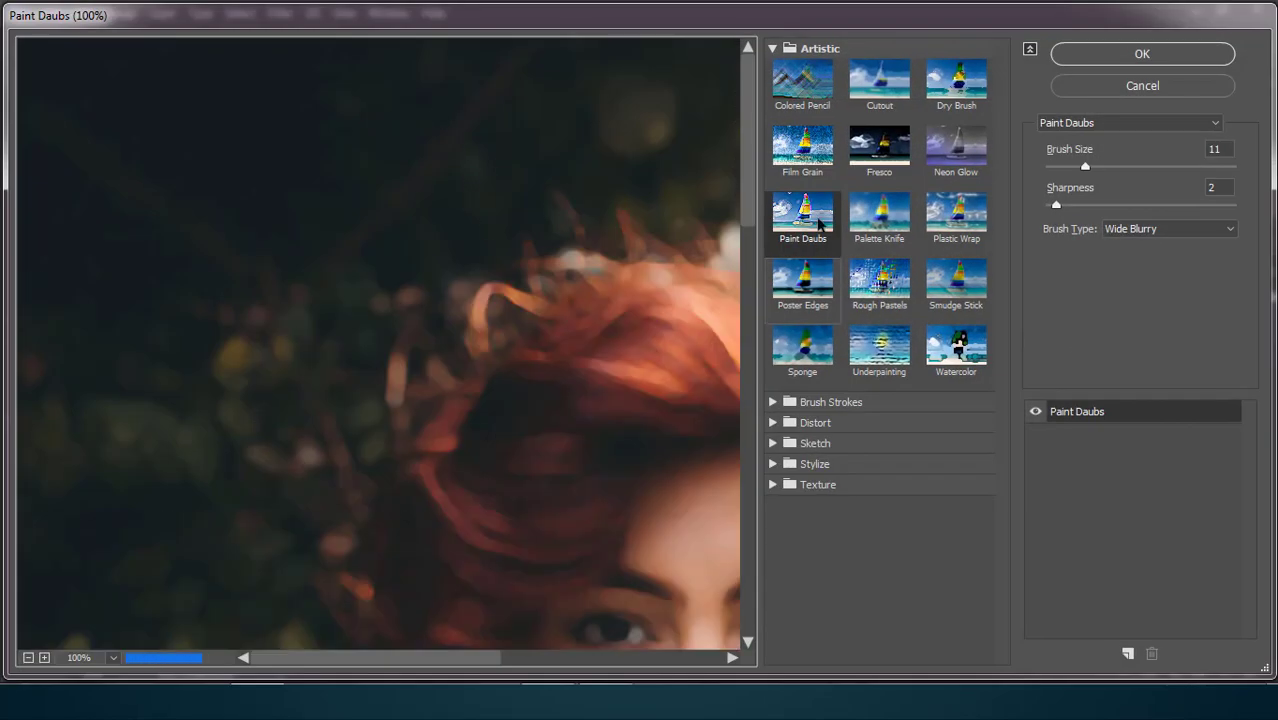
pyautogui.click(805, 52)
pyautogui.click(773, 49)
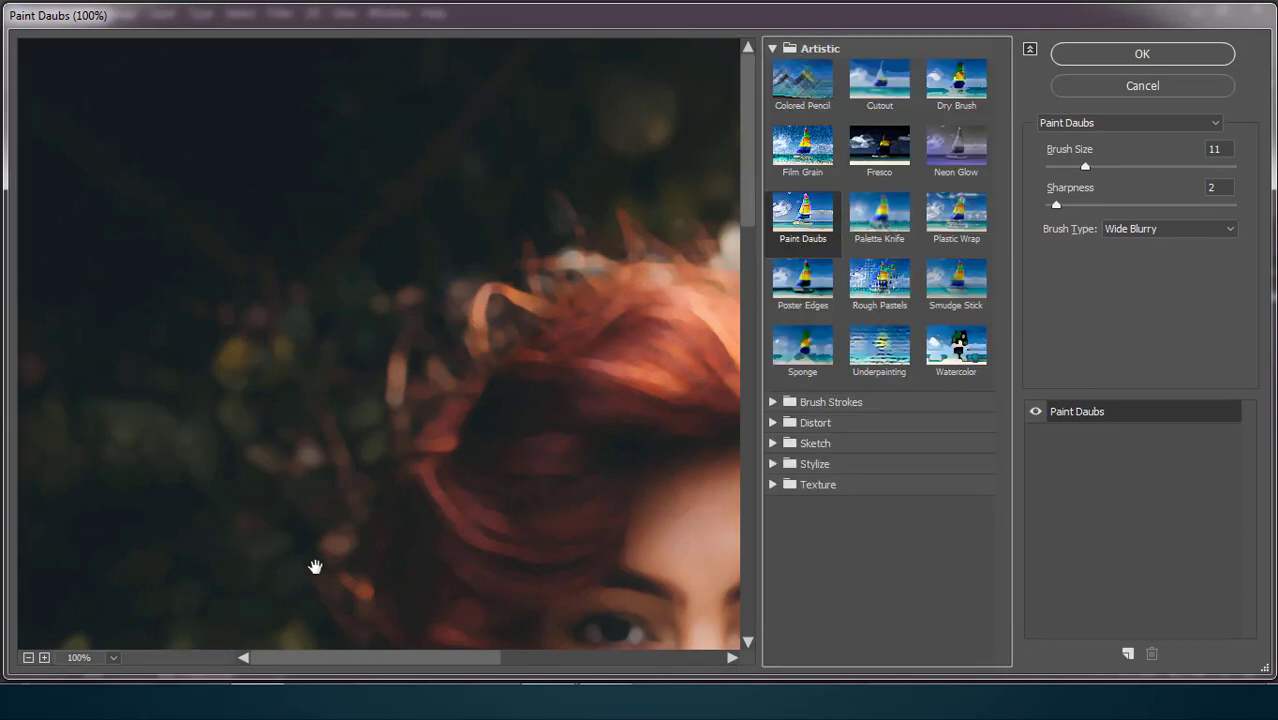
pyautogui.moveTo(463, 660); pyautogui.dragTo(548, 660)
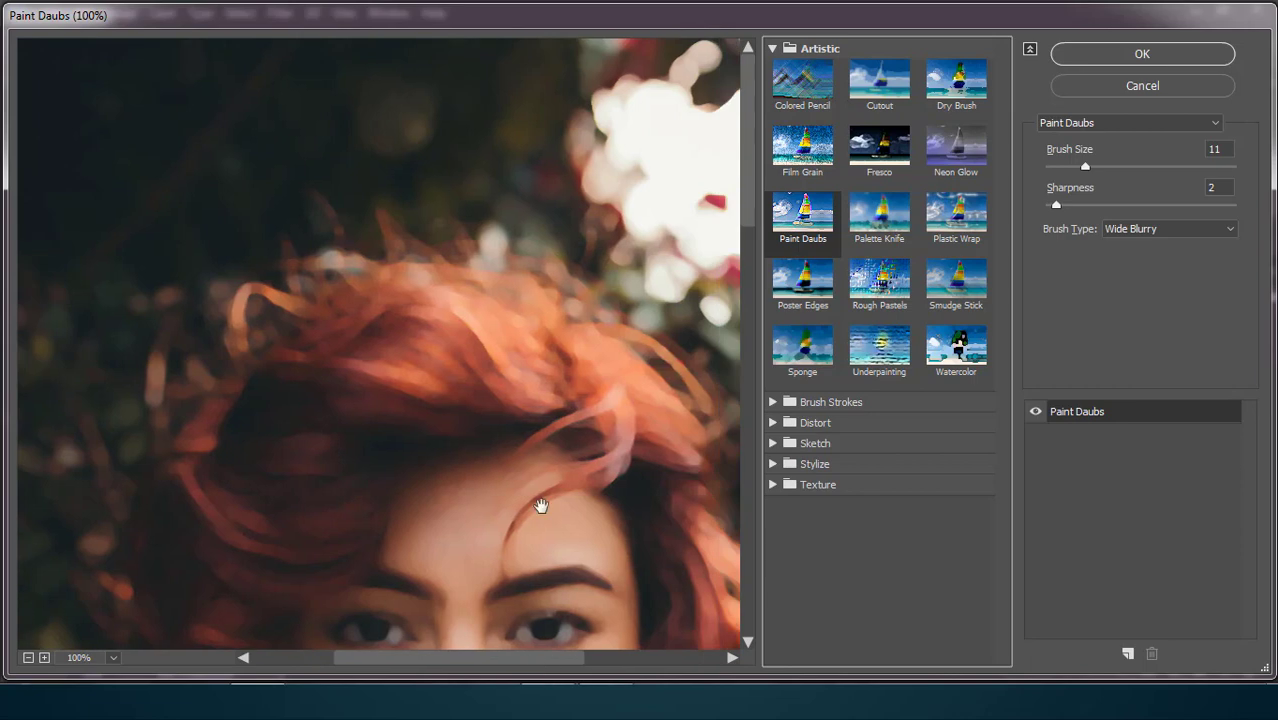
pyautogui.scroll(-5, 540, 505)
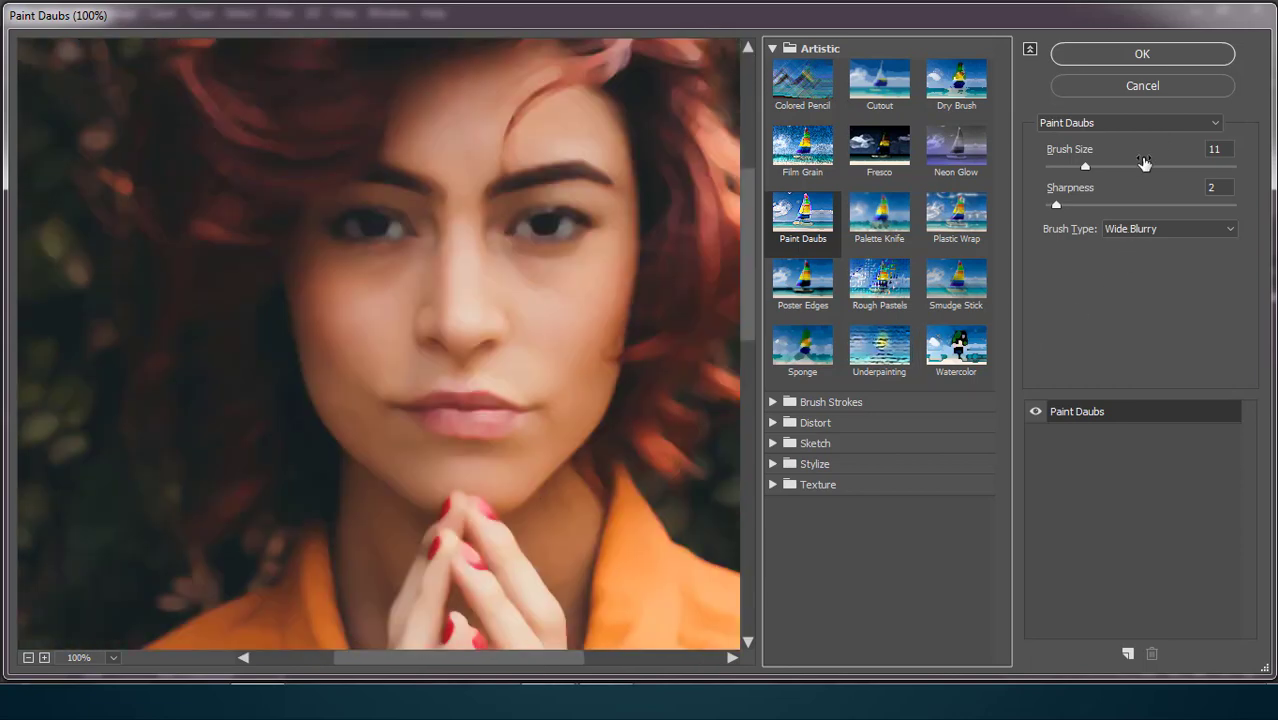
pyautogui.click(1056, 206)
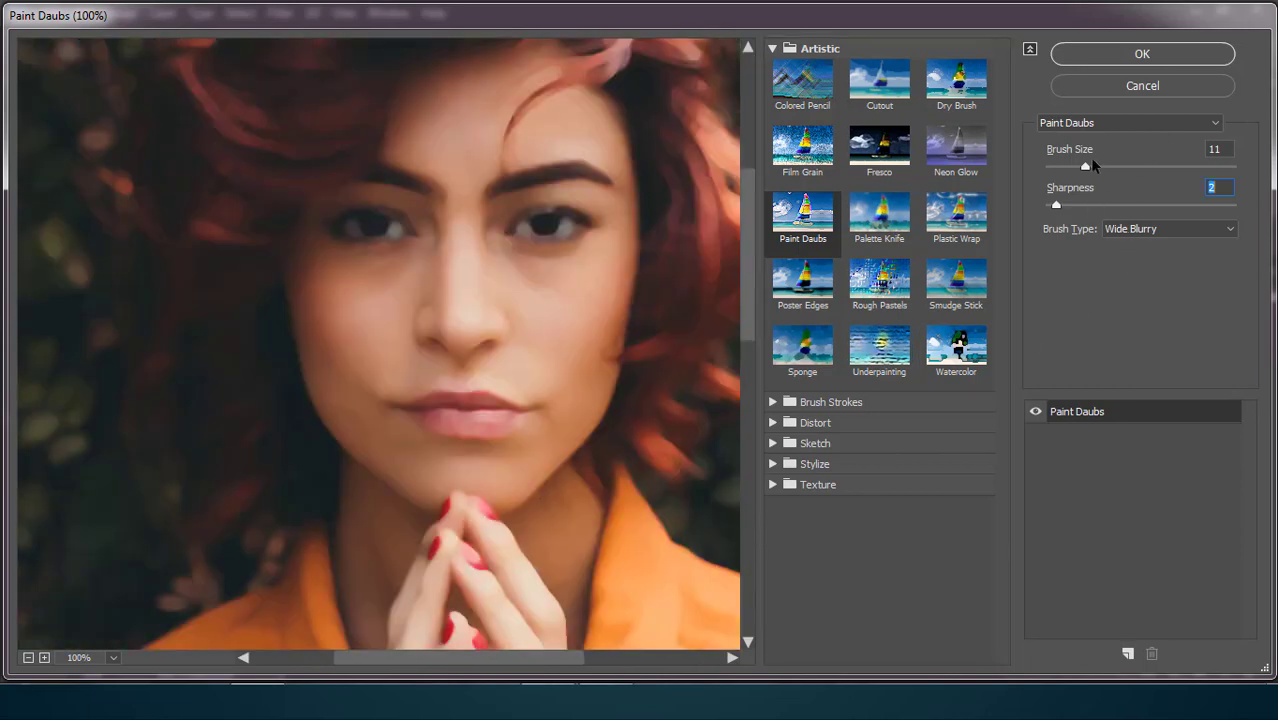
pyautogui.click(1230, 148)
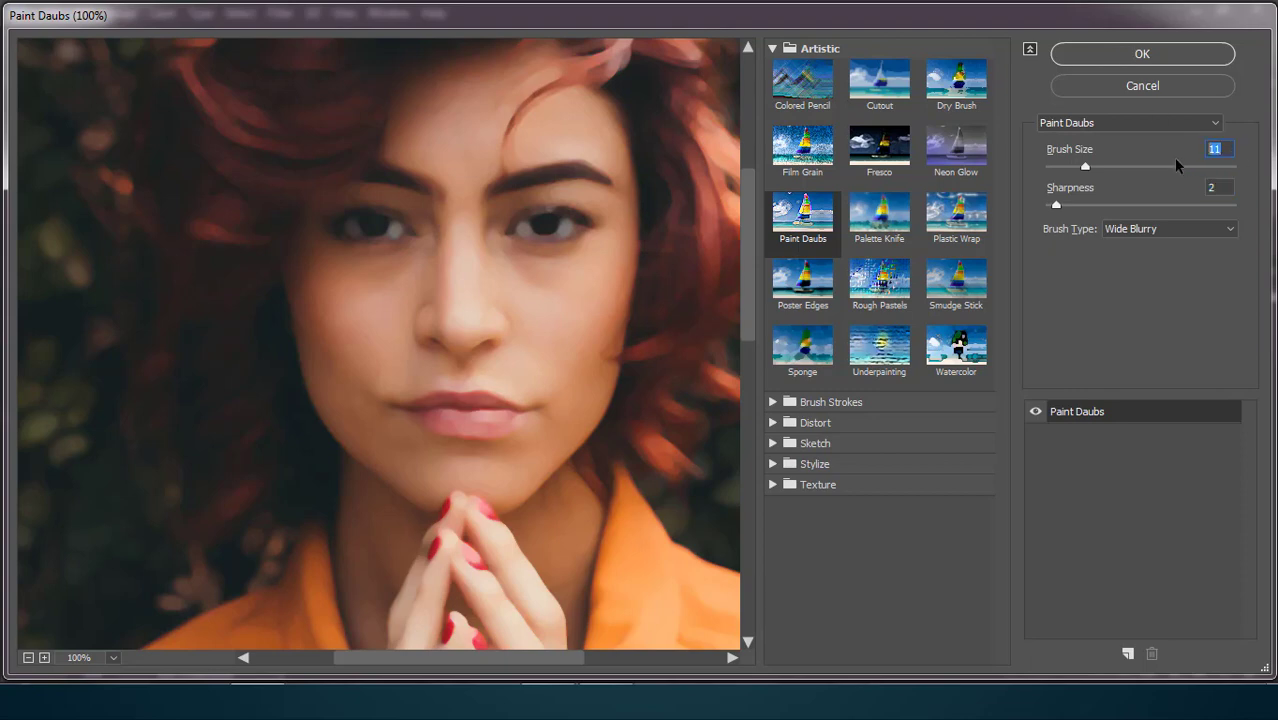
pyautogui.press('Tab')
pyautogui.click(1129, 58)
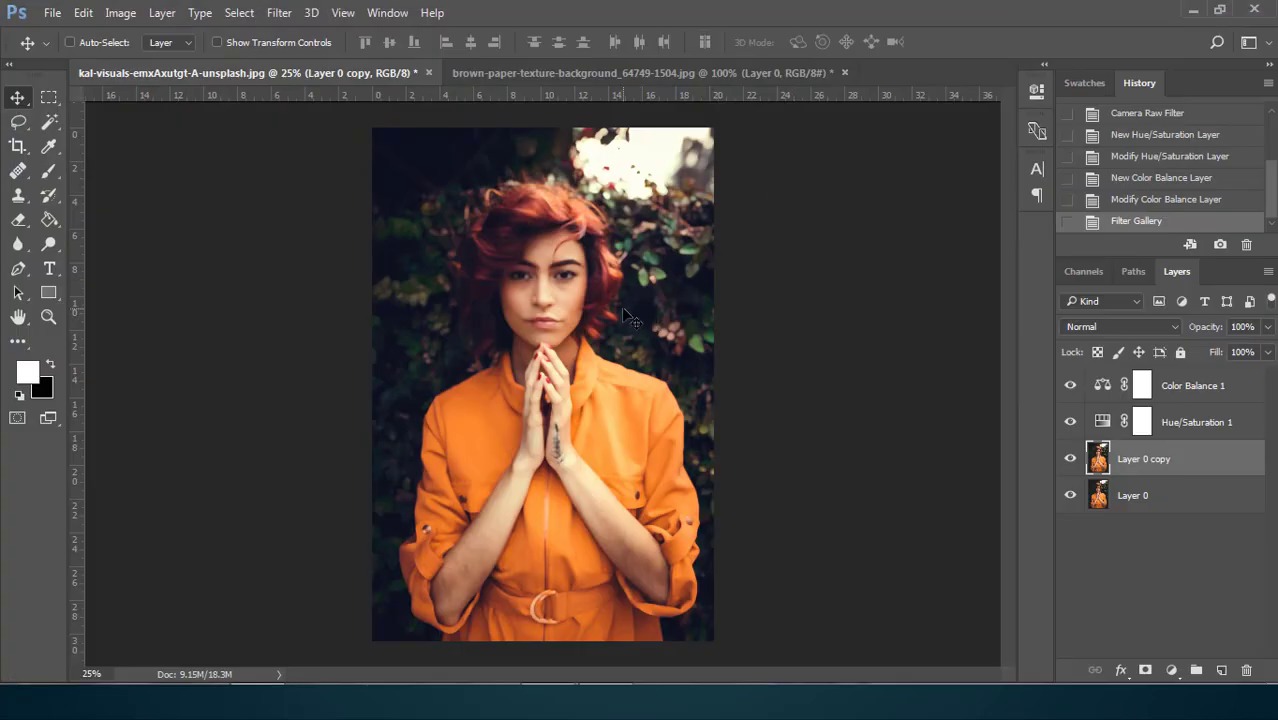
# Examine the painted effect on the portrait up close and compare the image with Layer 0 copy hidden and shown
pyautogui.hotkey('ctrl', '+')
pyautogui.hotkey('ctrl', '+')
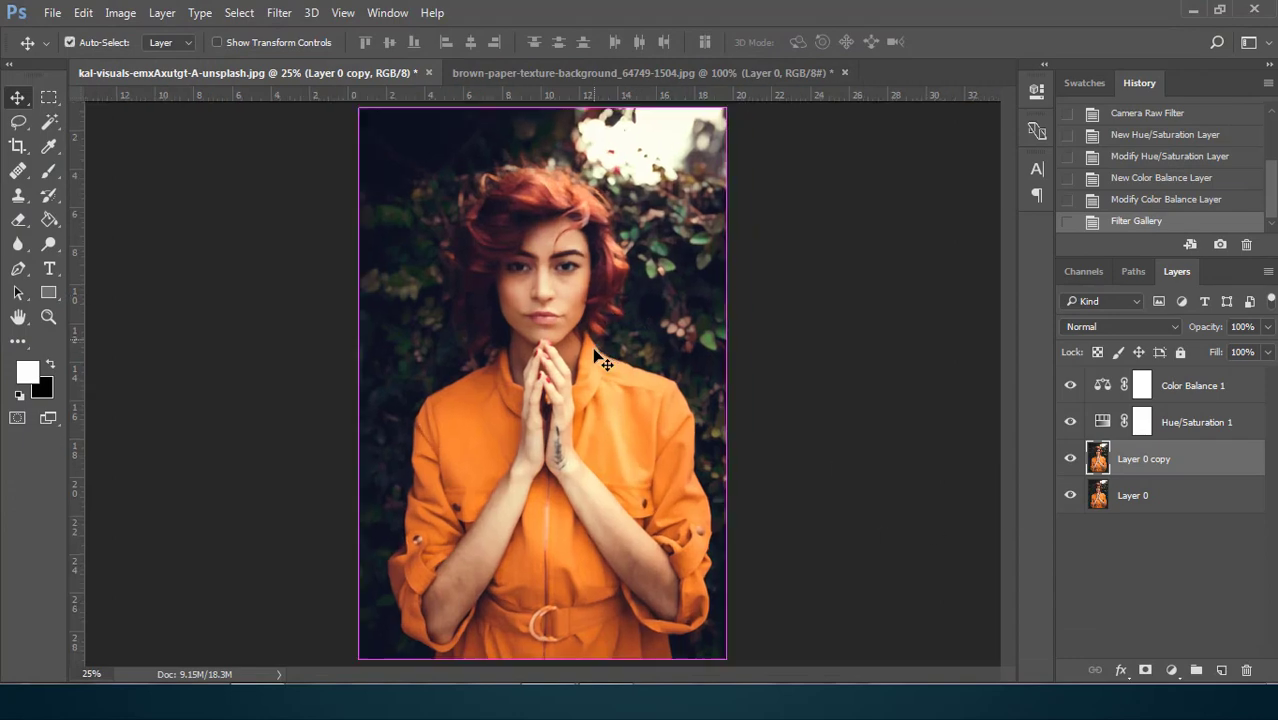
pyautogui.press('ctrl')
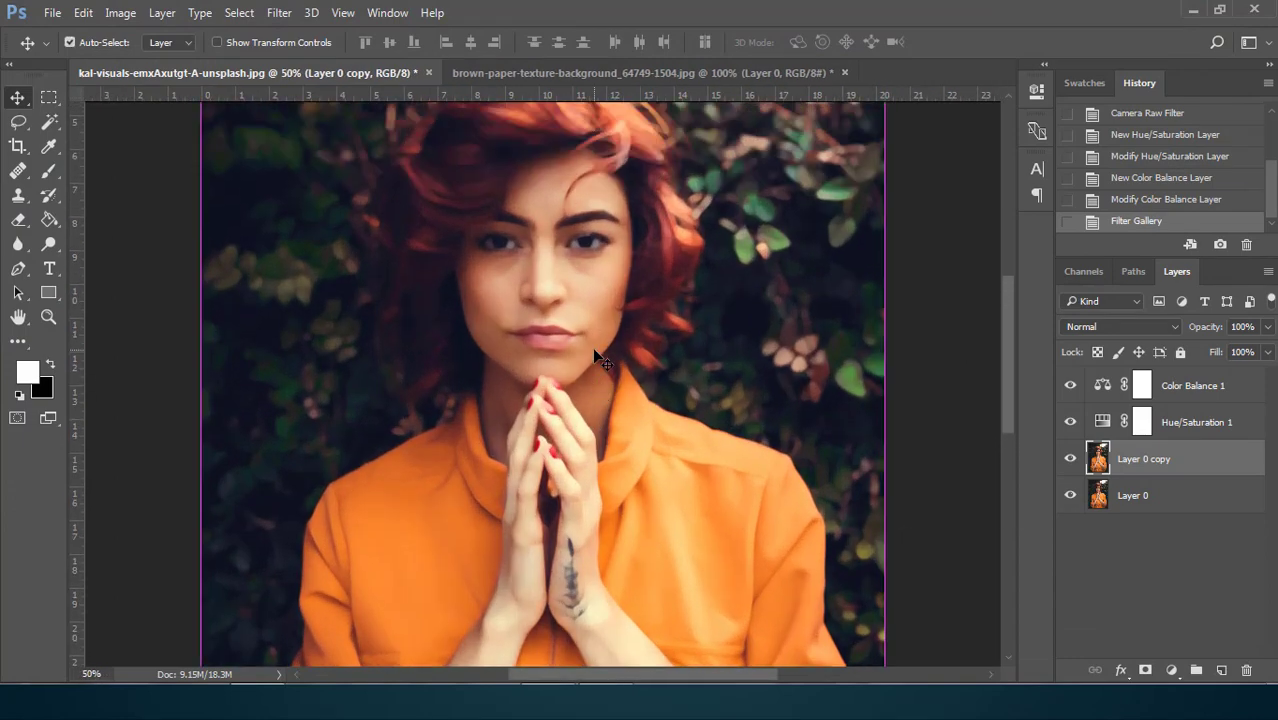
pyautogui.hotkey('ctrl', '-')
pyautogui.hotkey('ctrl', '-')
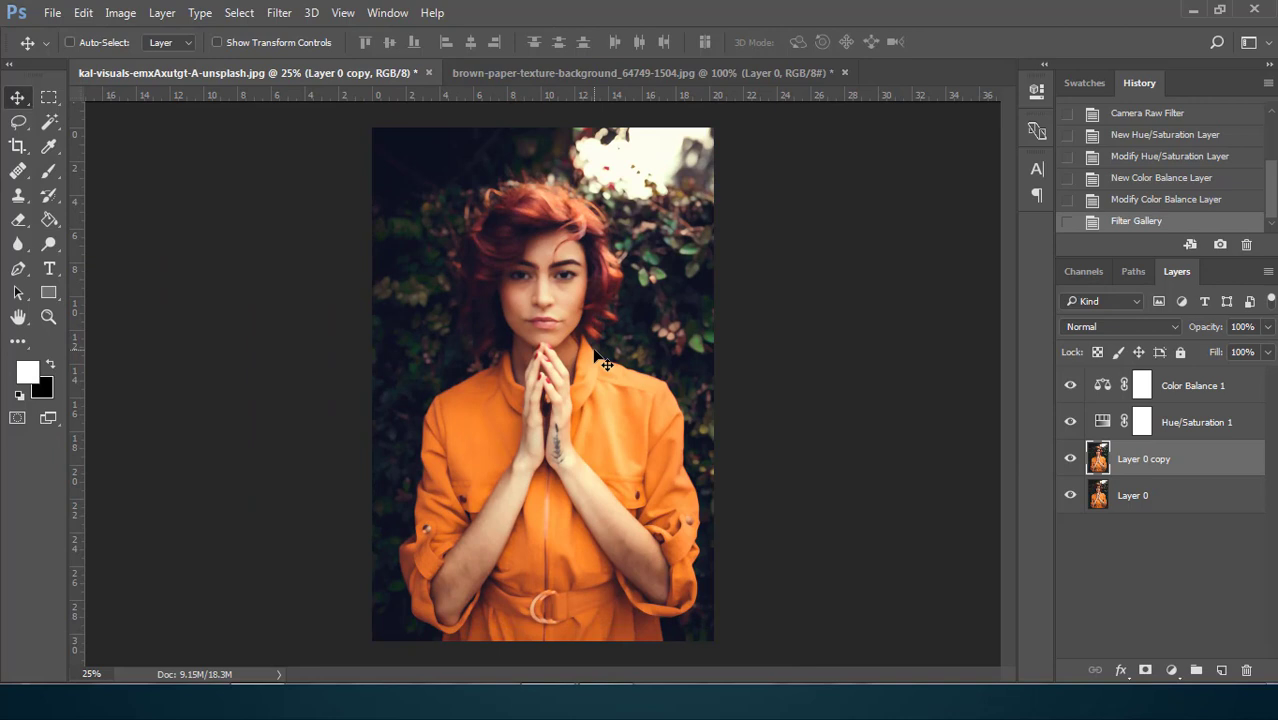
pyautogui.click(1069, 461)
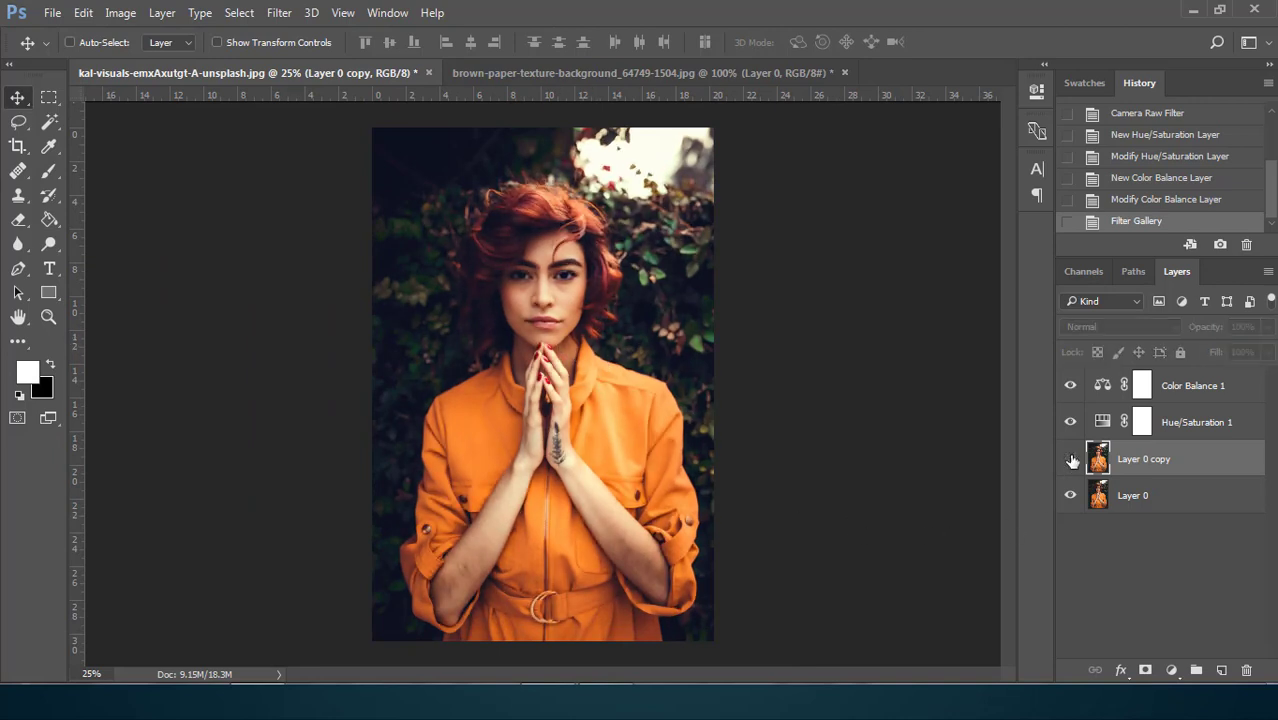
pyautogui.click(1069, 461)
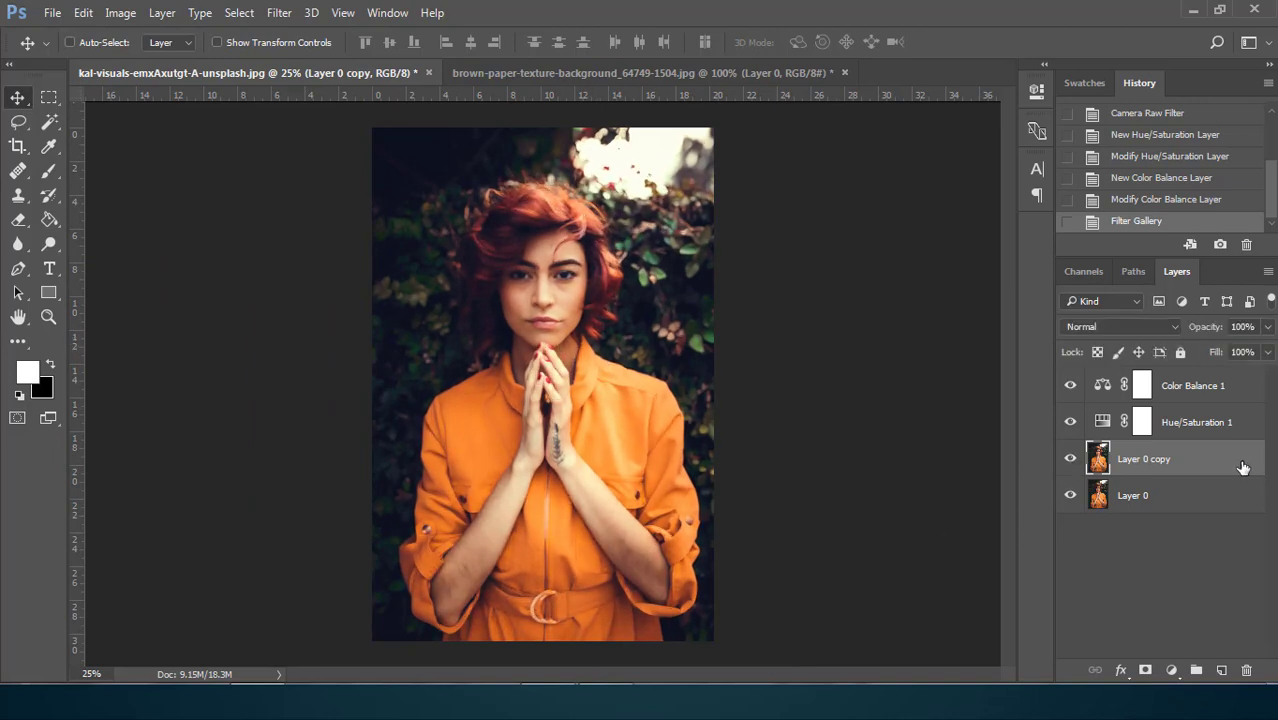
# Group both portrait layers and both adjustment layers with the default Pass Through mode and 100% opacity
pyautogui.click(1200, 509)
pyautogui.keyDown('shift'); pyautogui.click(1208, 466); pyautogui.keyUp('shift')
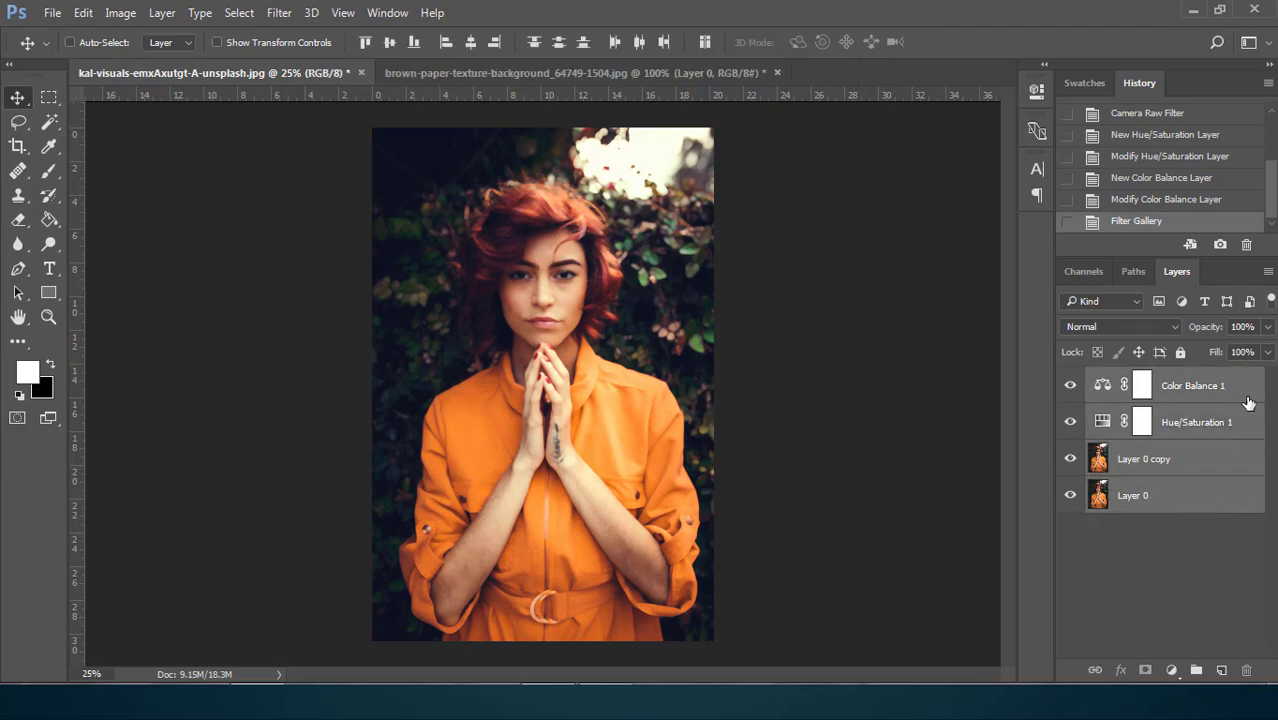
pyautogui.rightClick(1248, 402)
pyautogui.click(927, 229)
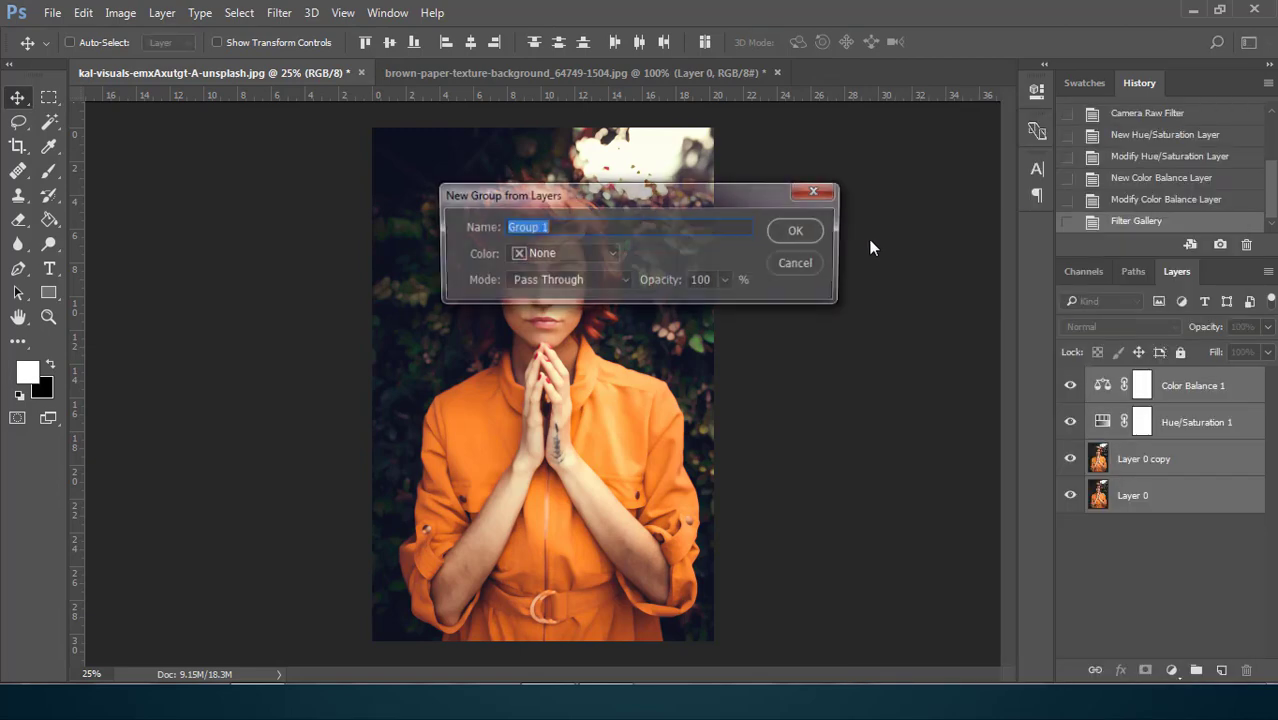
pyautogui.click(797, 233)
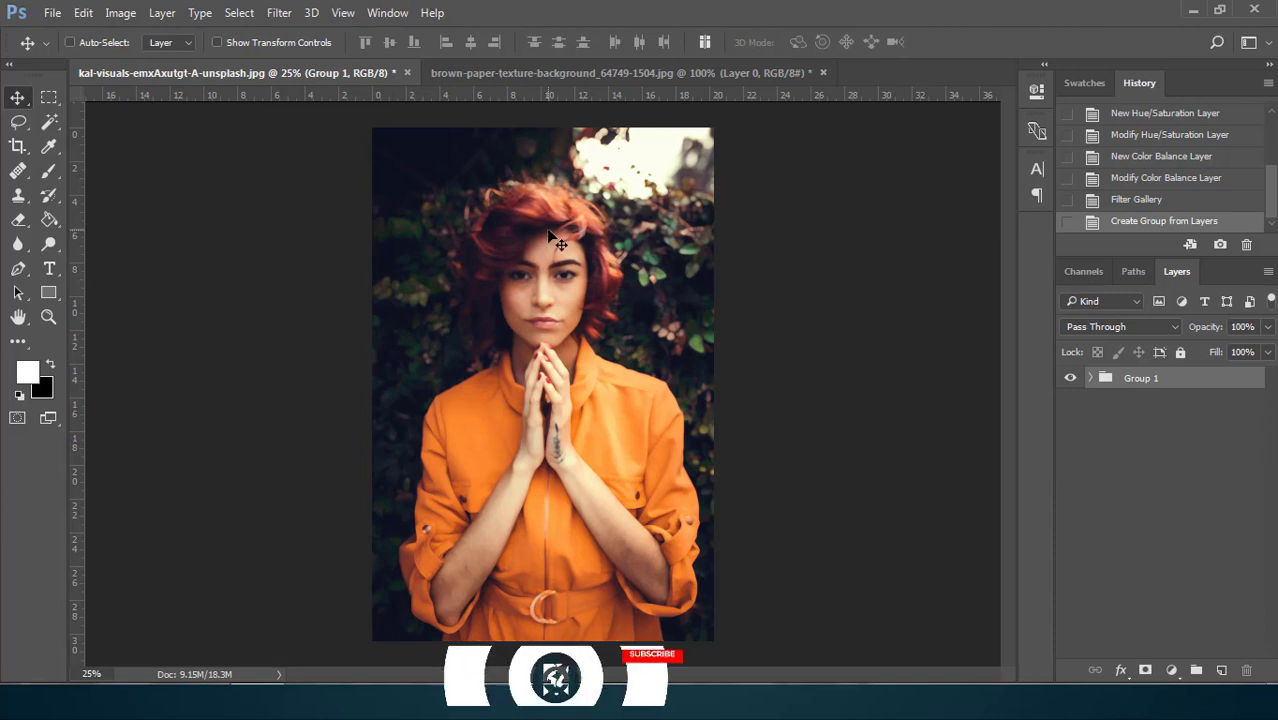
# Copy the portrait group into the brown-paper-texture-background document, above the paper layer
pyautogui.moveTo(564, 179); pyautogui.dragTo(521, 338)
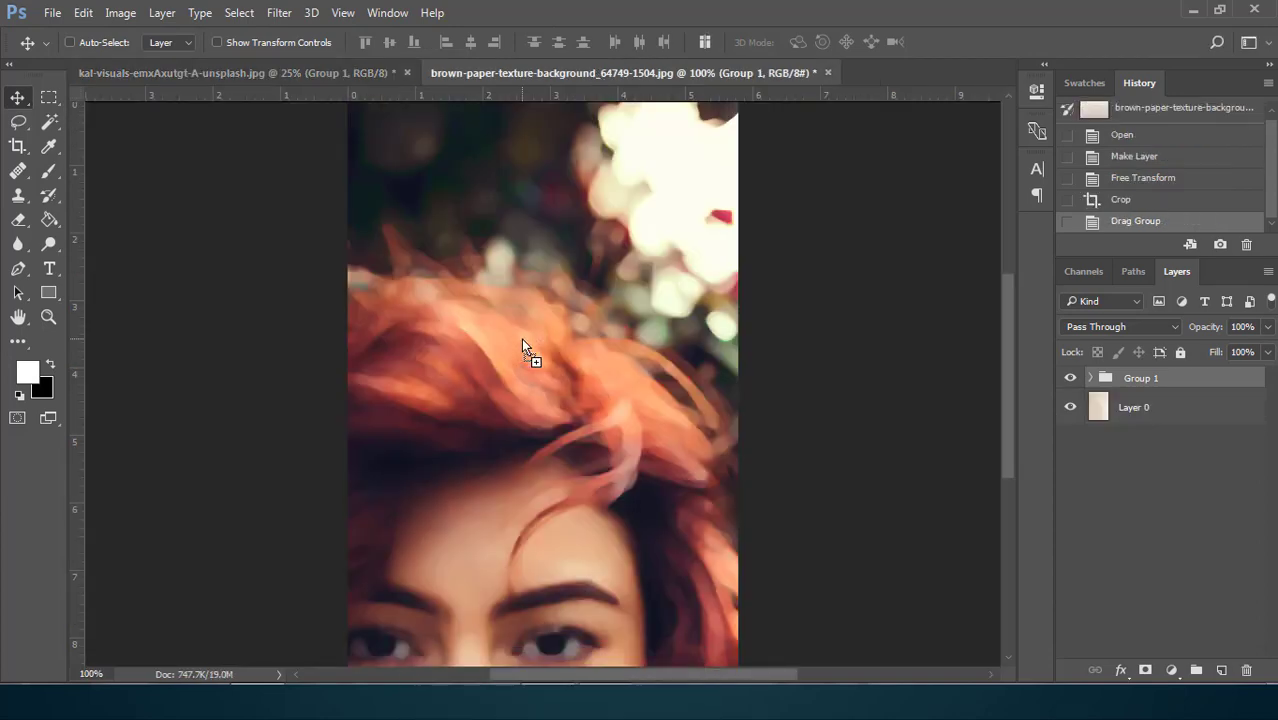
pyautogui.hotkey('ctrl', '-')
pyautogui.hotkey('ctrl', '-')
# Scale the portrait group to about 28.4% and position it to cover the paper canvas exactly
pyautogui.hotkey('ctrl', 't')
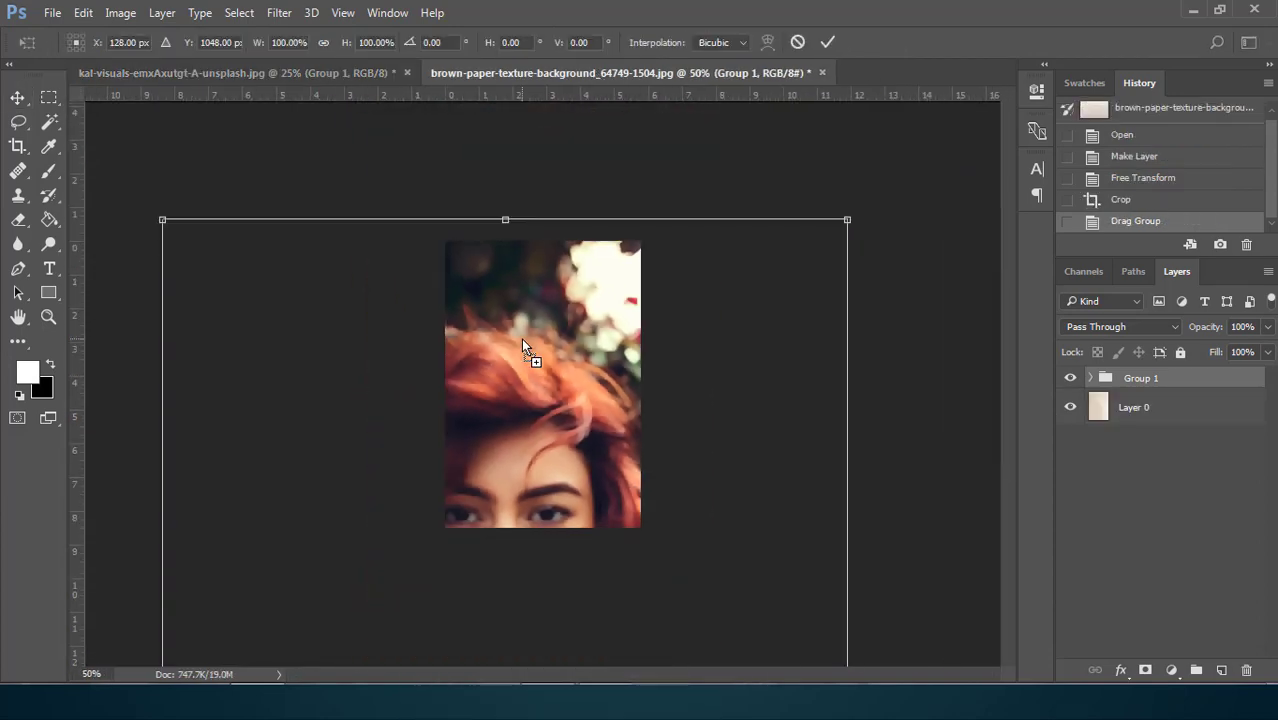
pyautogui.moveTo(849, 219); pyautogui.dragTo(674, 470)
pyautogui.moveTo(579, 485); pyautogui.dragTo(613, 190)
pyautogui.moveTo(727, 169); pyautogui.dragTo(671, 246)
pyautogui.moveTo(612, 367); pyautogui.dragTo(614, 308)
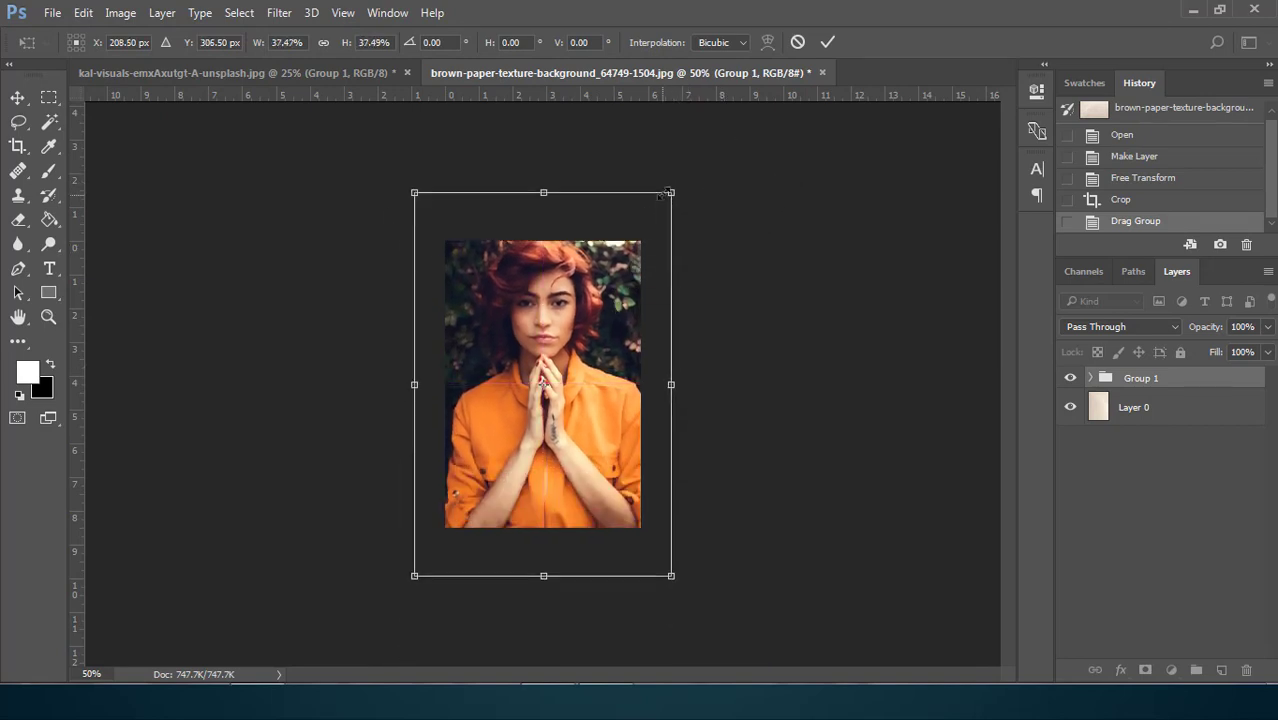
pyautogui.moveTo(671, 192); pyautogui.dragTo(645, 238)
pyautogui.hotkey('ctrl', '+')
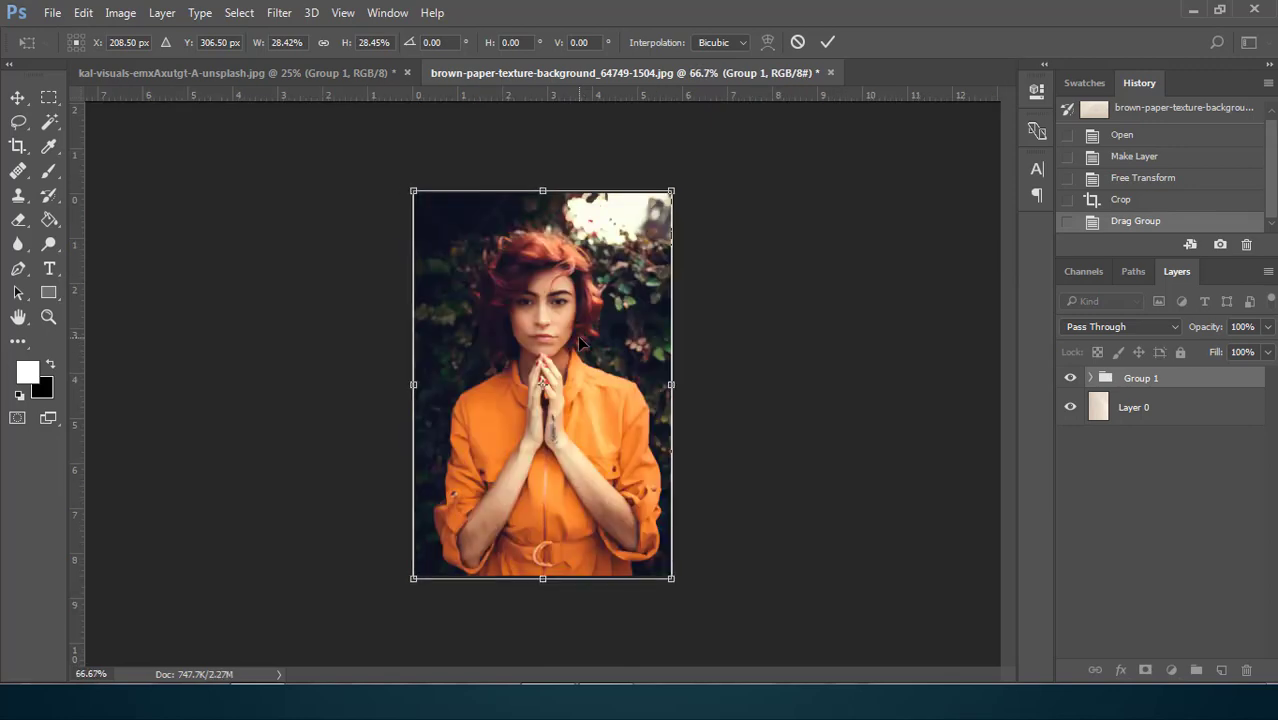
pyautogui.click(827, 42)
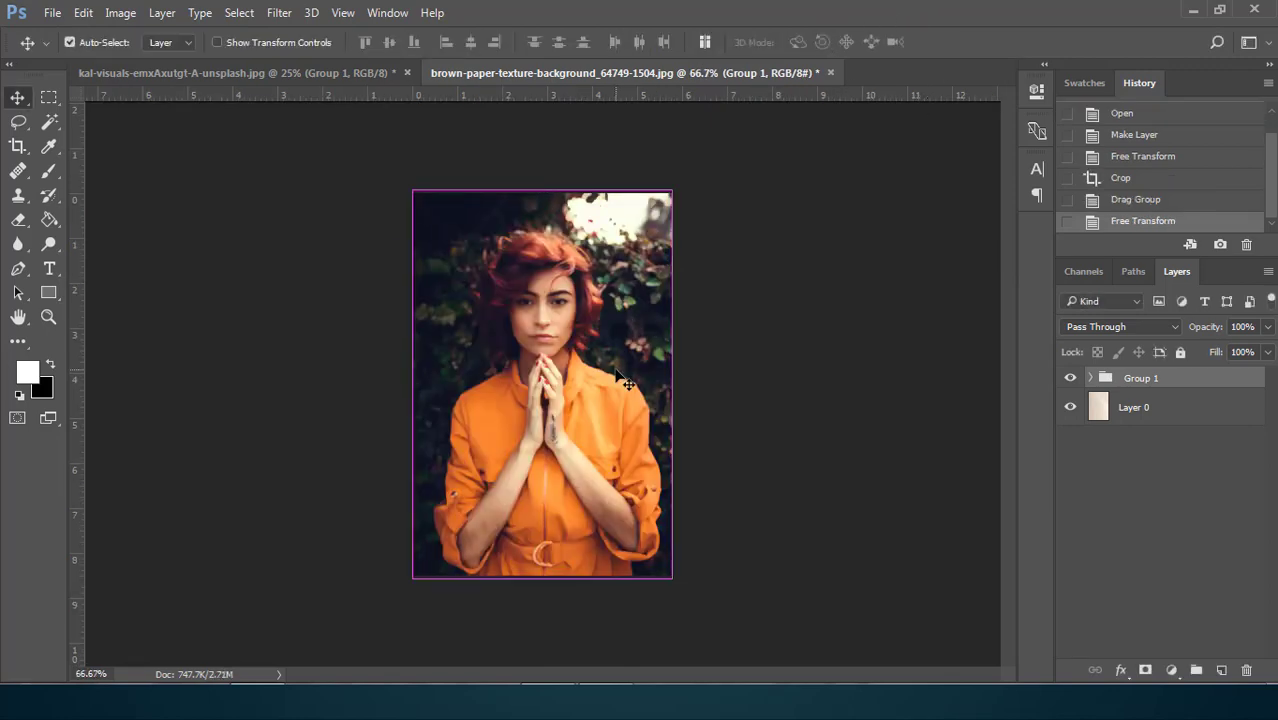
# Enlarge the portrait group slightly to about 101.5% so it fully covers the paper canvas
pyautogui.hotkey('ctrl', 't')
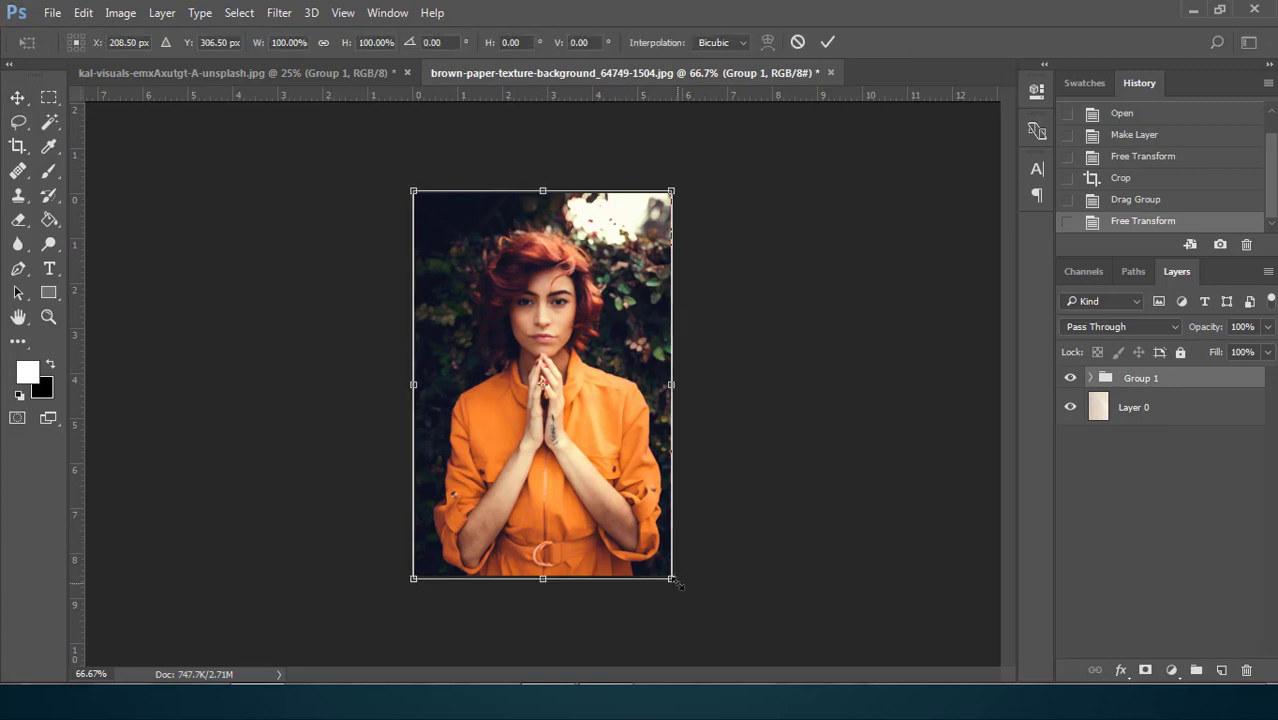
pyautogui.moveTo(676, 586); pyautogui.dragTo(673, 576)
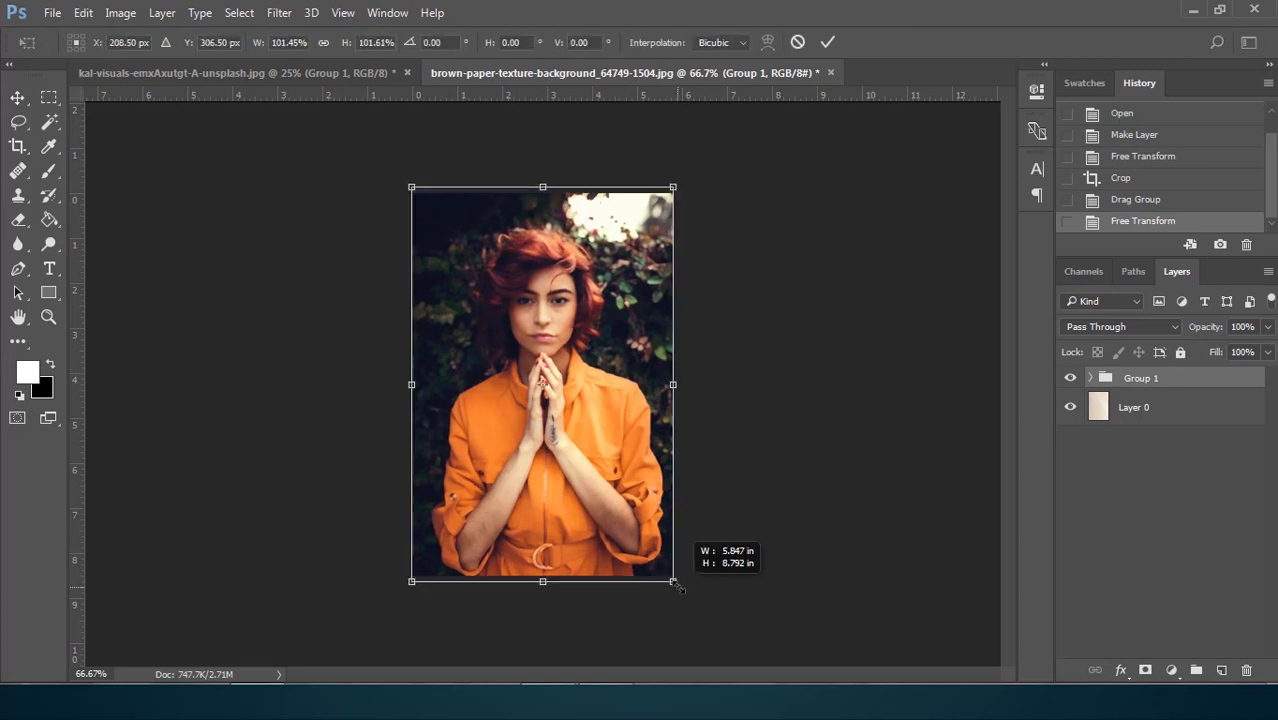
pyautogui.click(830, 43)
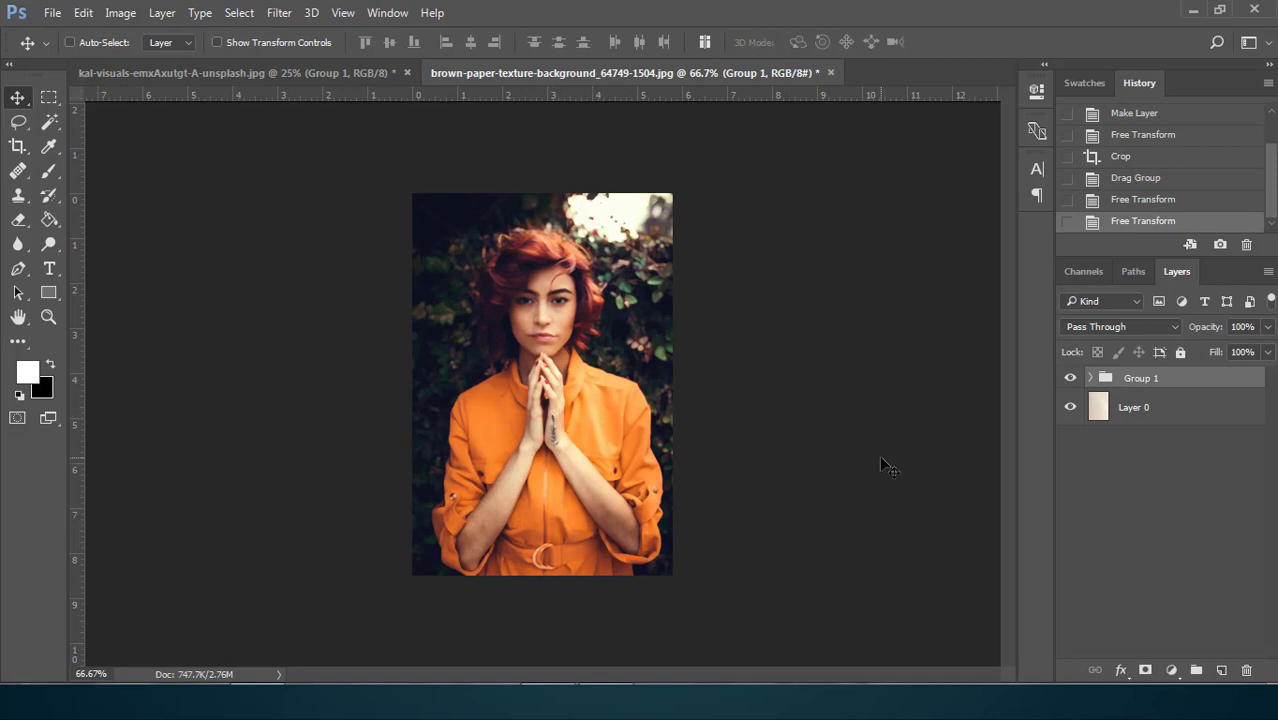
# Duplicate the portrait group and merge the duplicate into a single layer
pyautogui.rightClick(1187, 381)
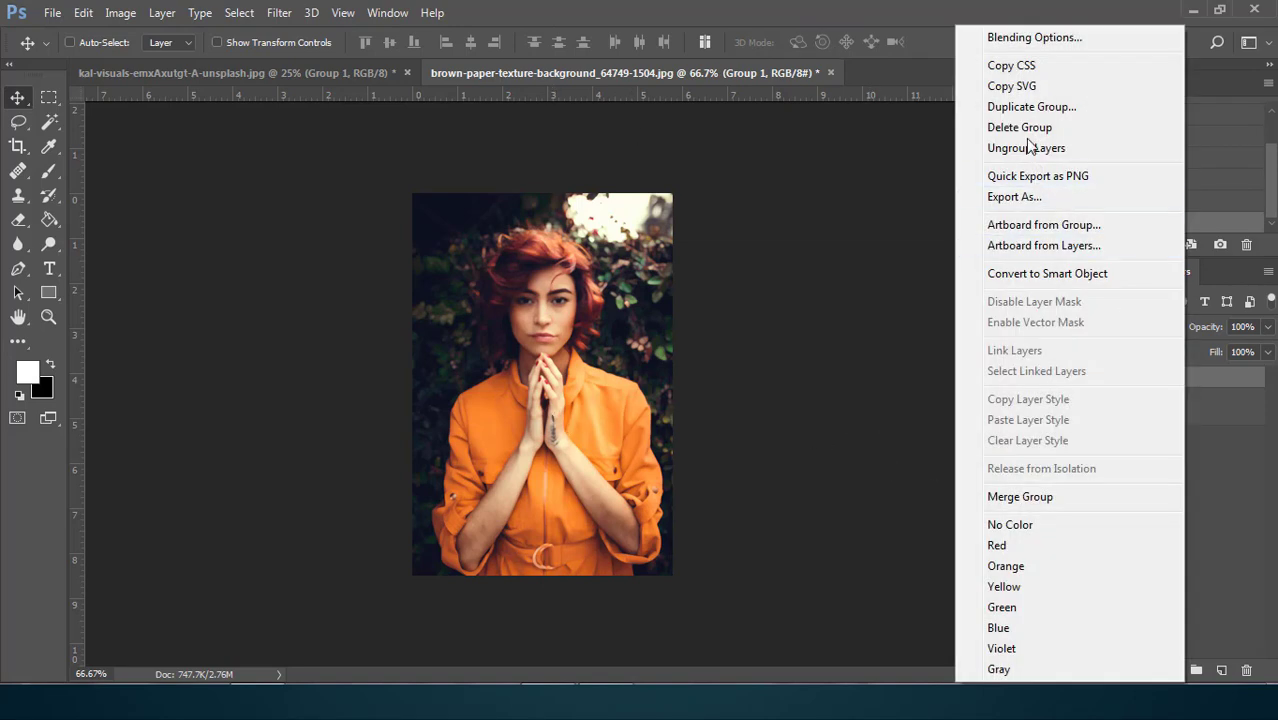
pyautogui.click(1042, 105)
pyautogui.click(801, 208)
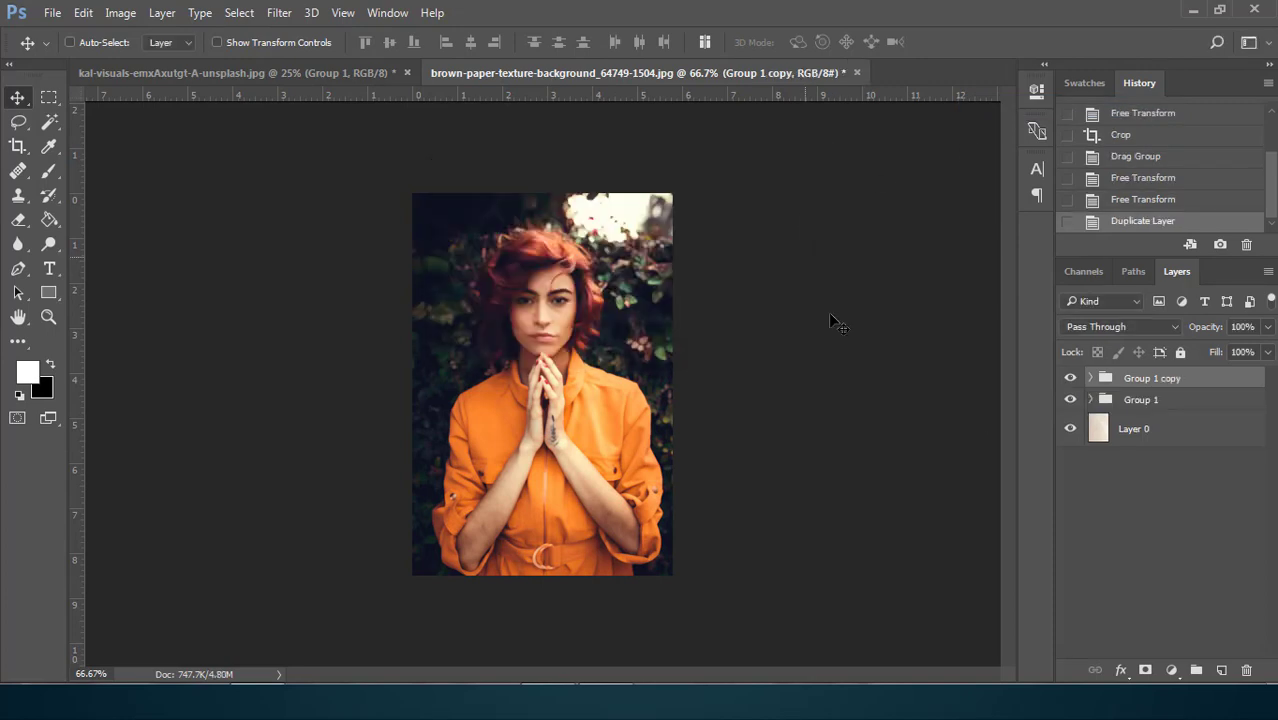
pyautogui.rightClick(1198, 380)
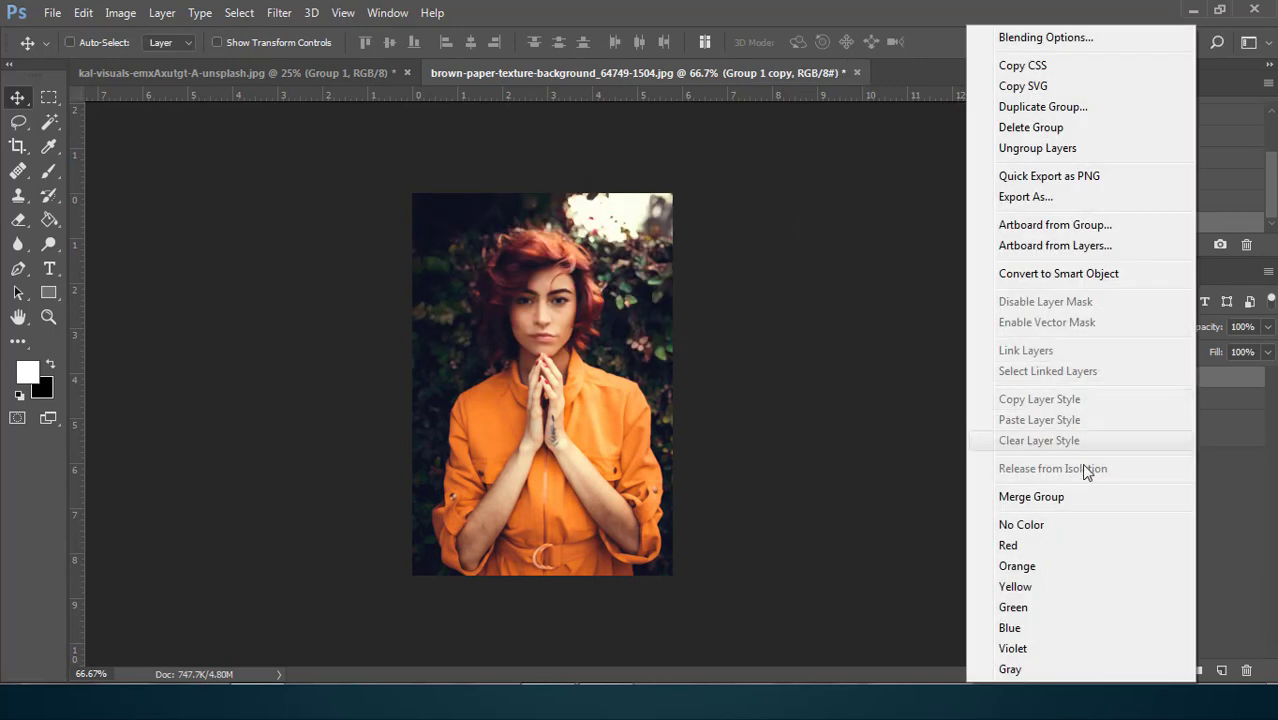
pyautogui.click(1032, 497)
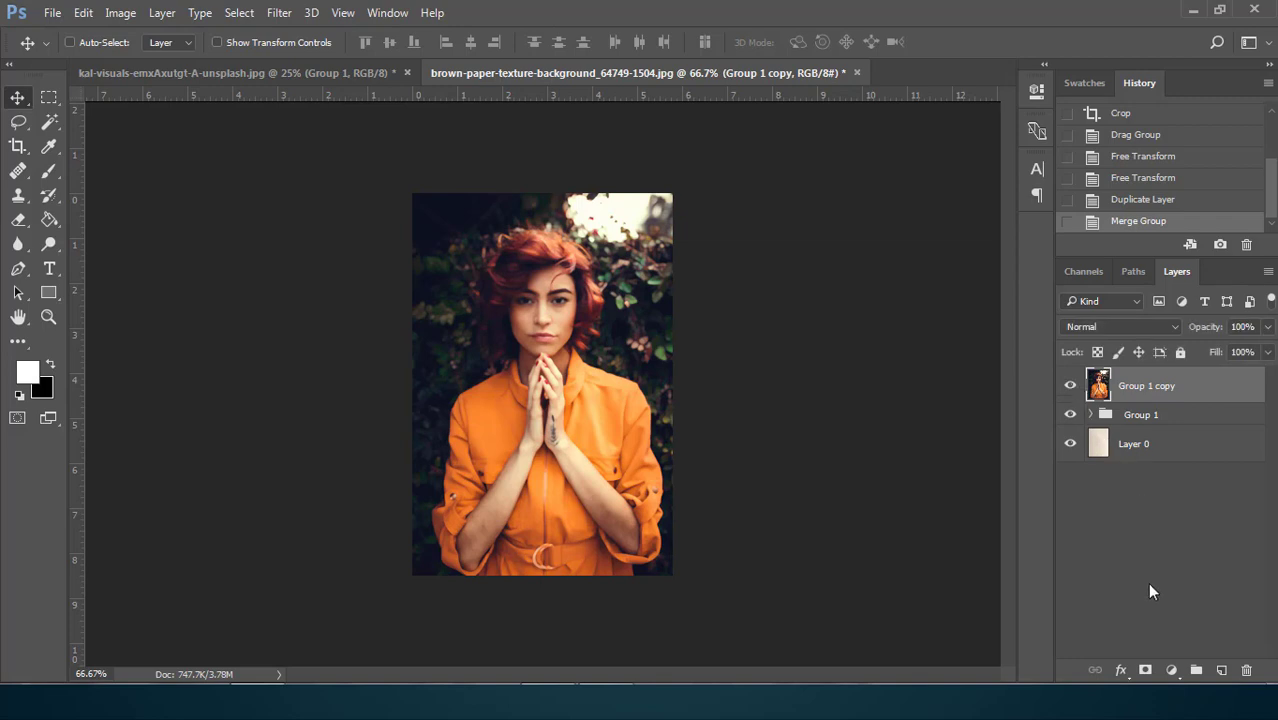
# Add a layer mask to the merged portrait layer, hide Group 1, and fill the mask with black
pyautogui.click(1146, 671)
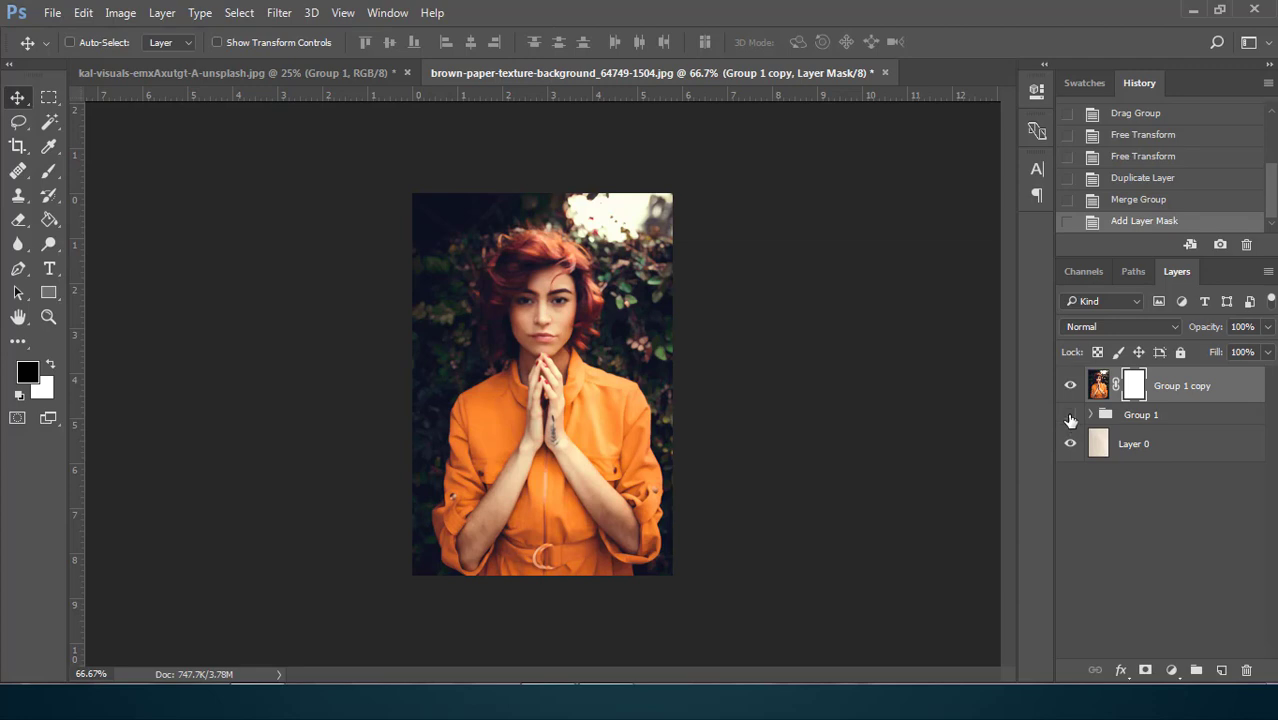
pyautogui.click(47, 220)
pyautogui.click(28, 370)
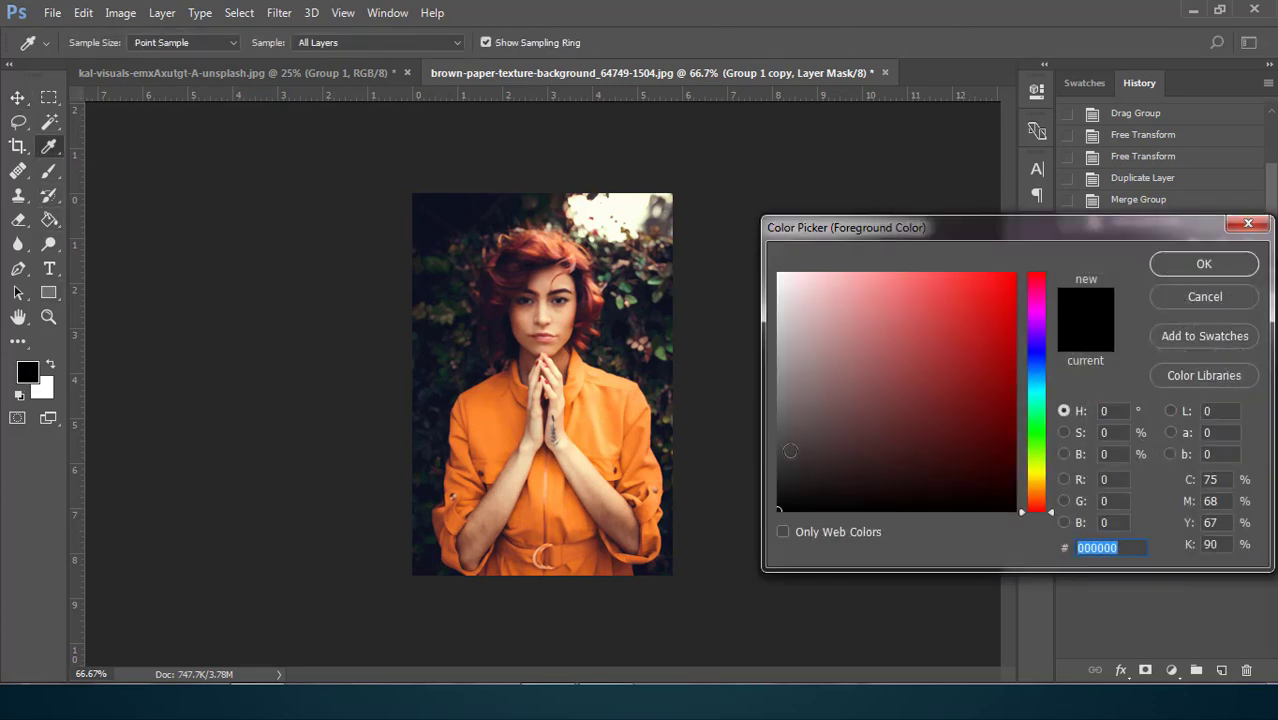
pyautogui.click(1204, 265)
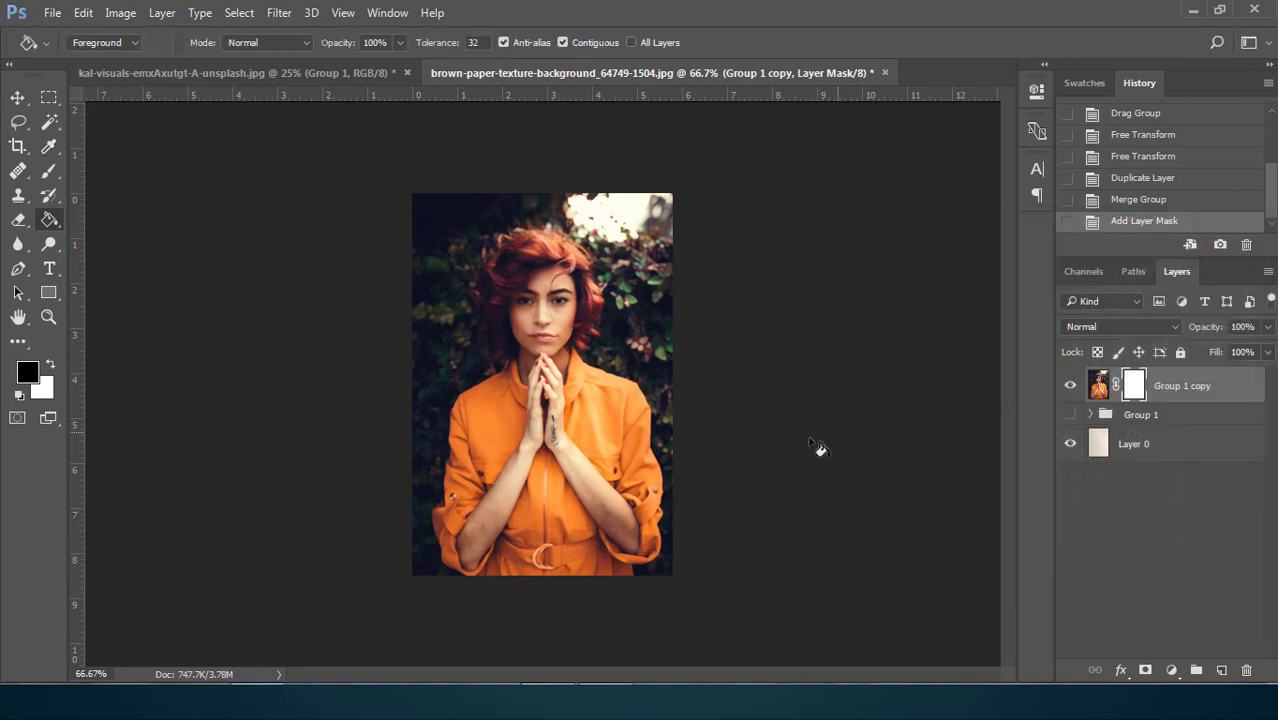
pyautogui.click(547, 352)
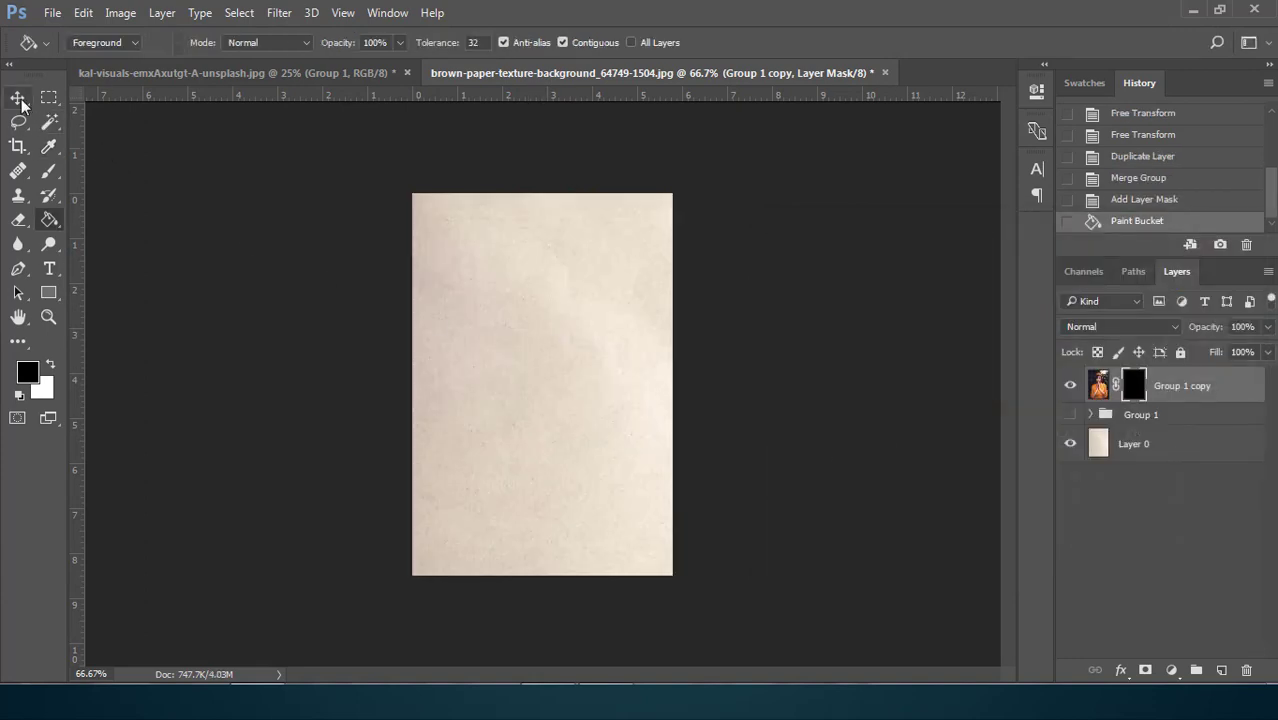
# Set the Brush tool to a rough-edged 2500 px paint-blot tip, reduced to 464 px and rotated to stand upright
pyautogui.click(47, 173)
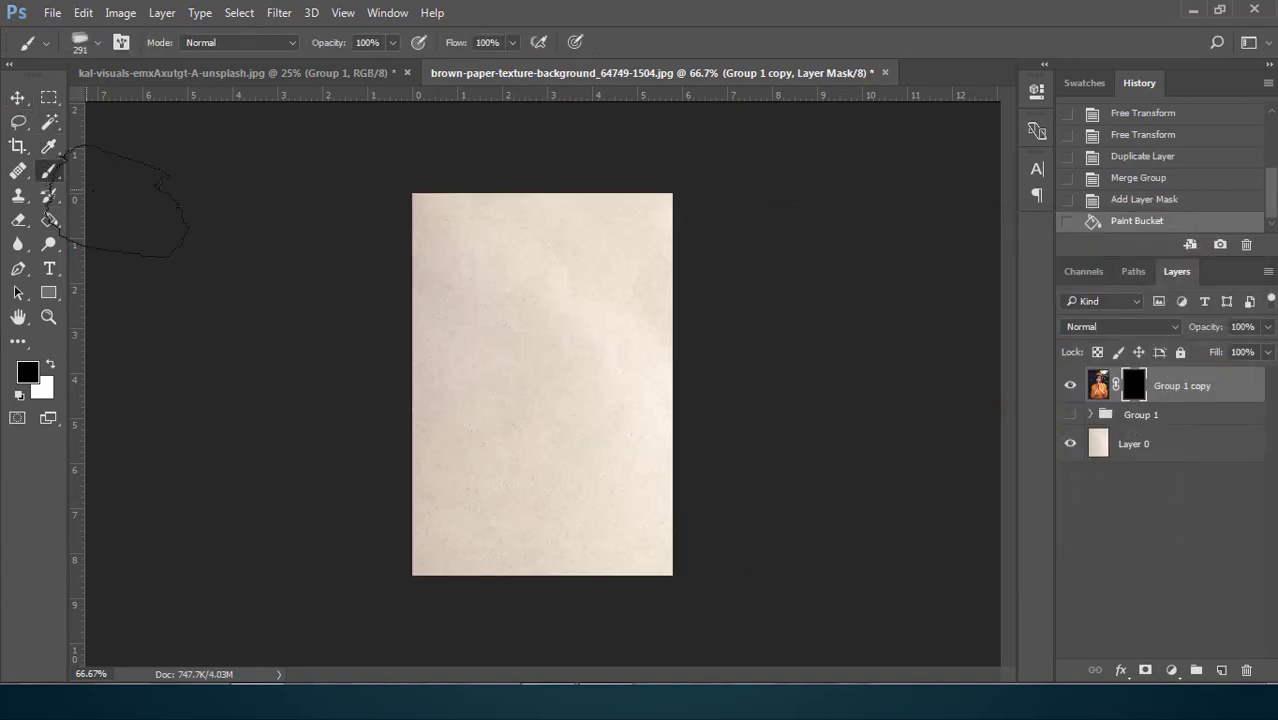
pyautogui.click(96, 44)
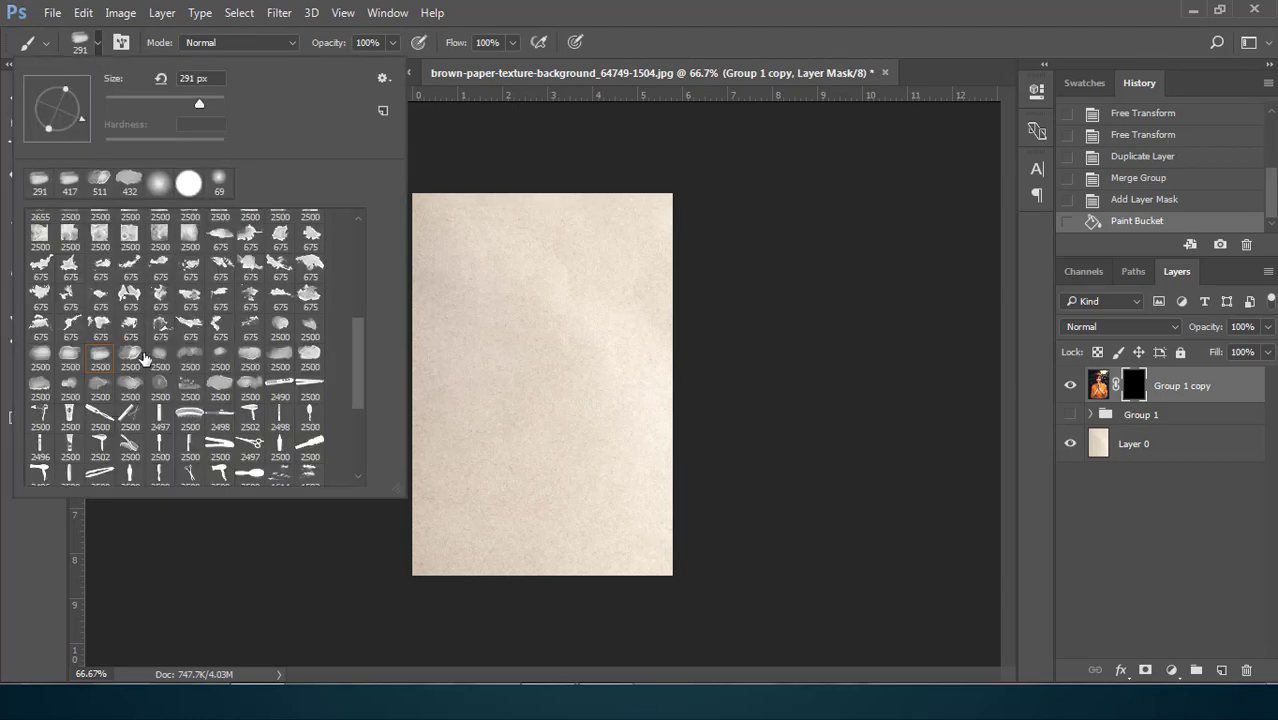
pyautogui.click(219, 389)
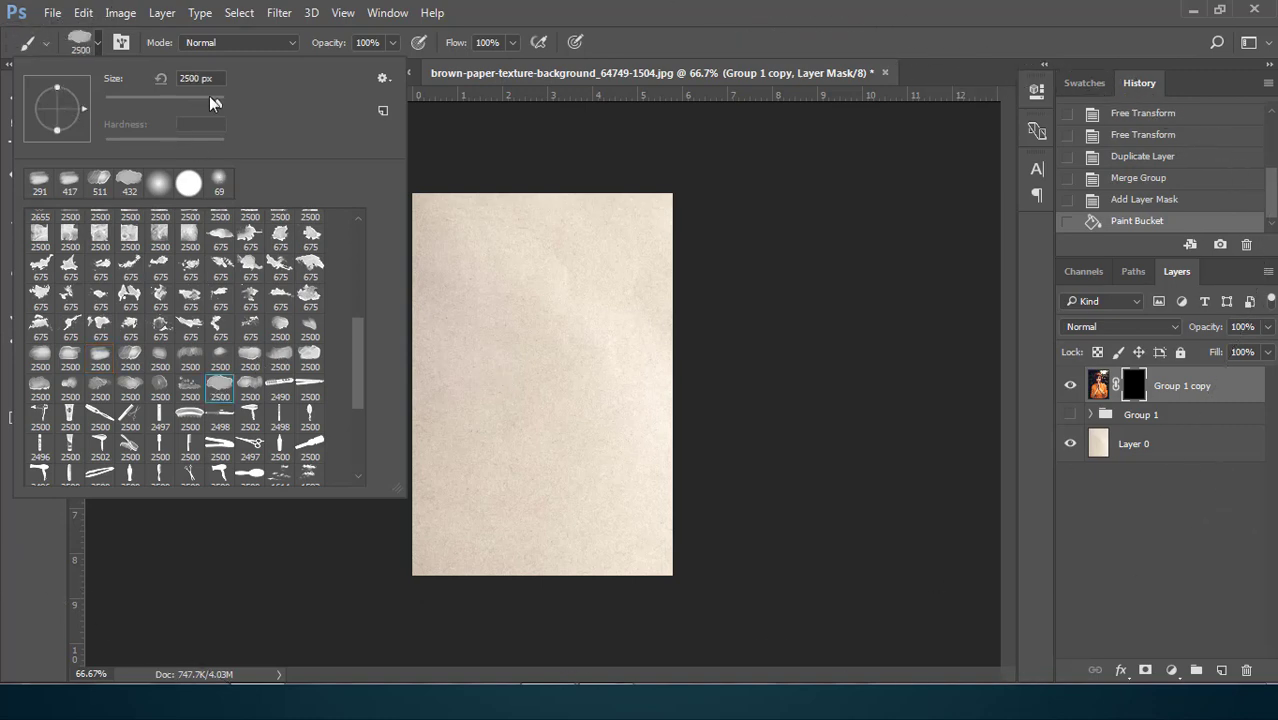
pyautogui.moveTo(209, 97); pyautogui.dragTo(211, 99)
pyautogui.click(69, 128)
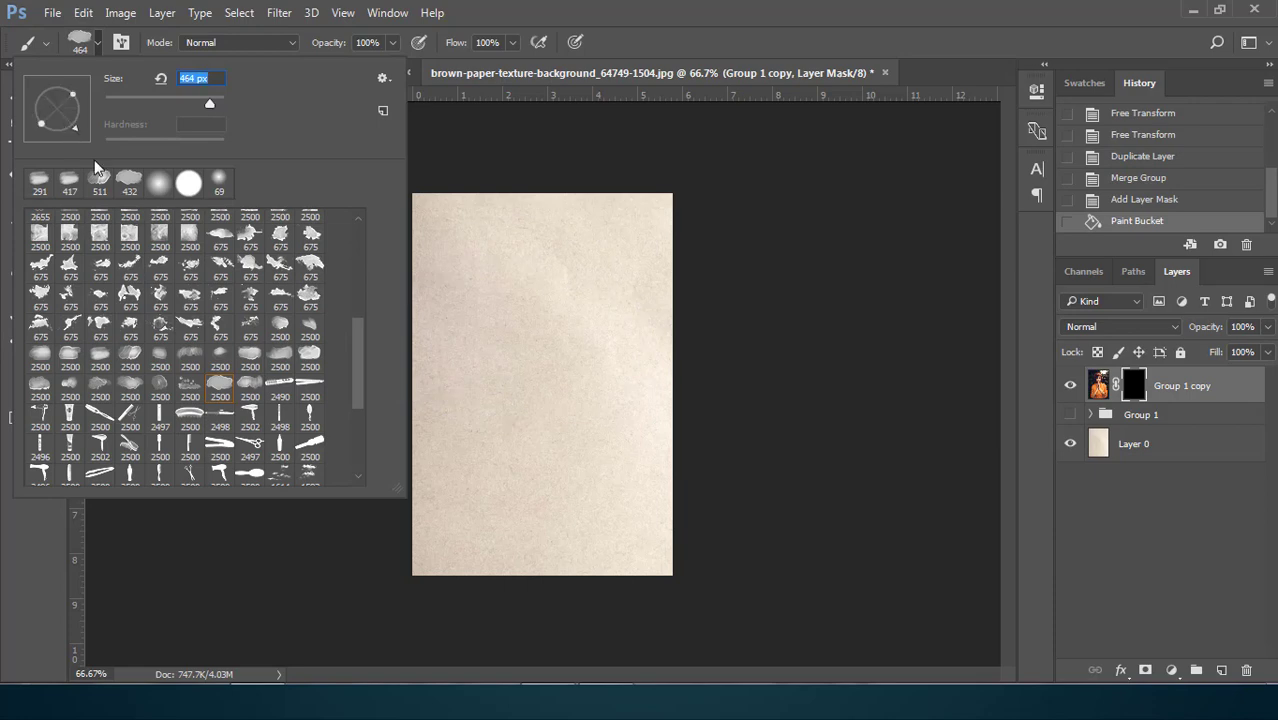
pyautogui.click(61, 133)
pyautogui.click(57, 137)
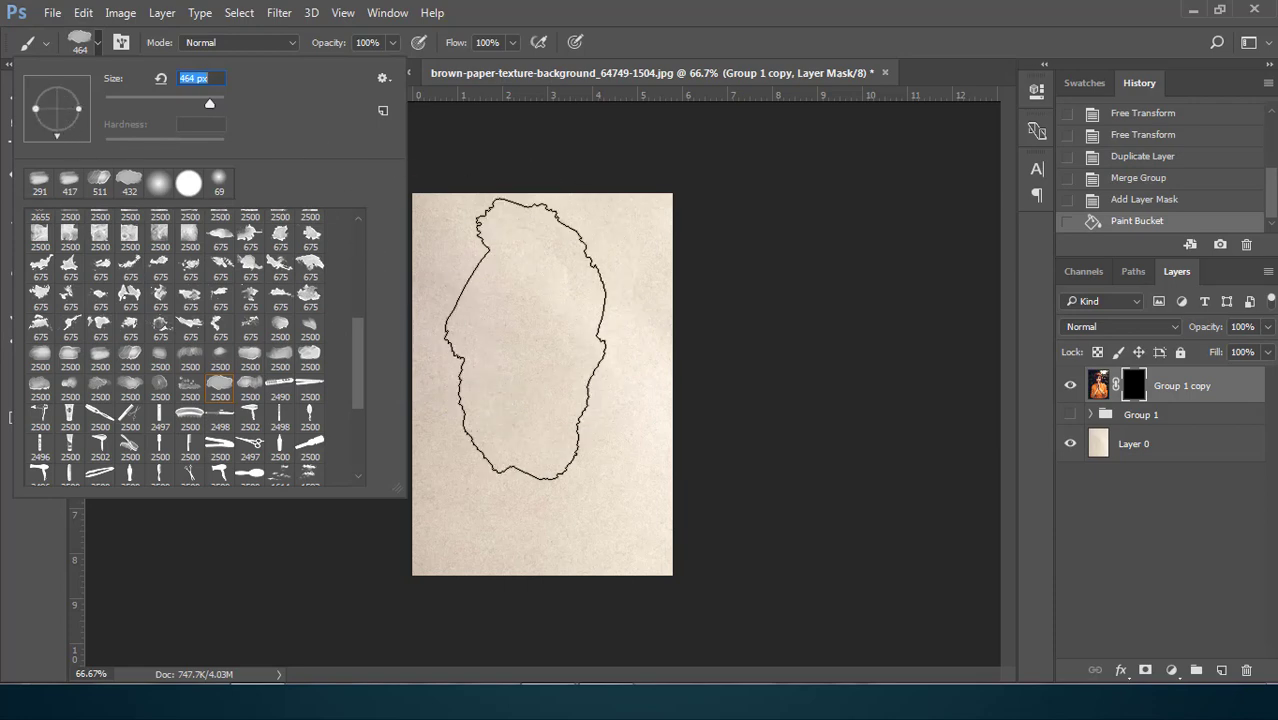
pyautogui.click(97, 44)
# Set the foreground color to near-white fdfbfb for painting on the mask
pyautogui.press('alt')
pyautogui.click(30, 373)
pyautogui.write('ffffff')
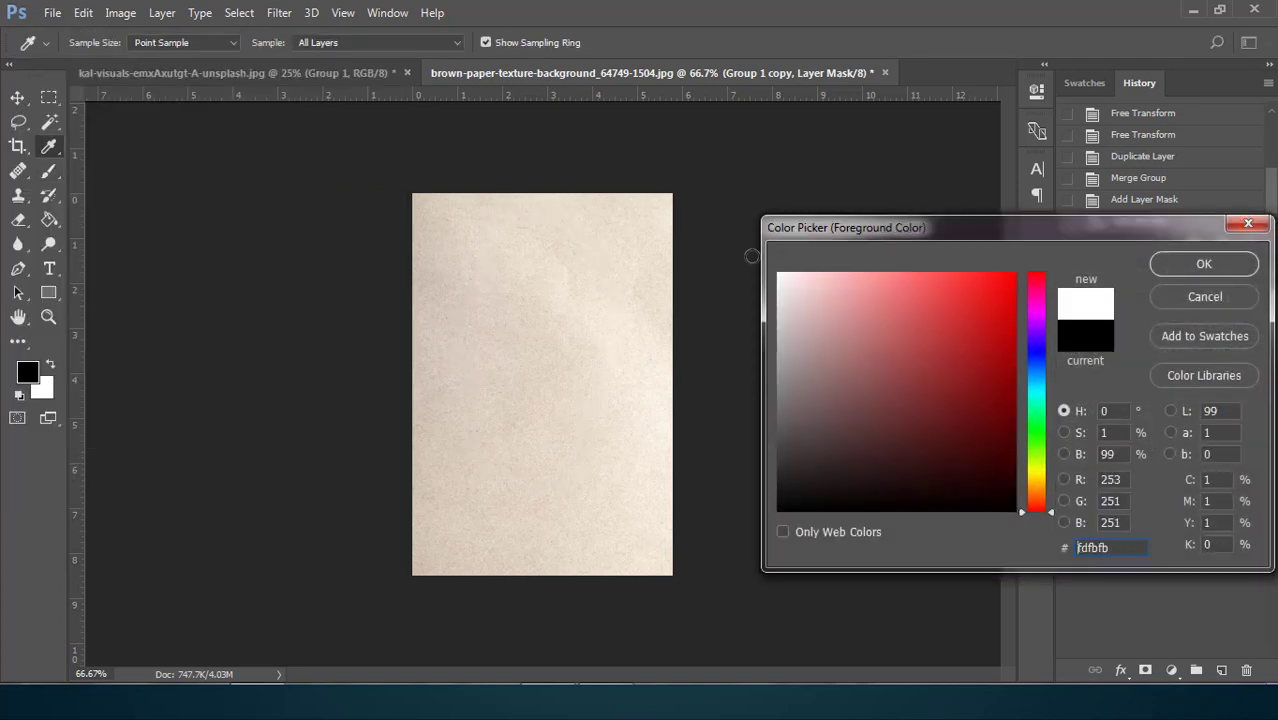
pyautogui.click(1162, 273)
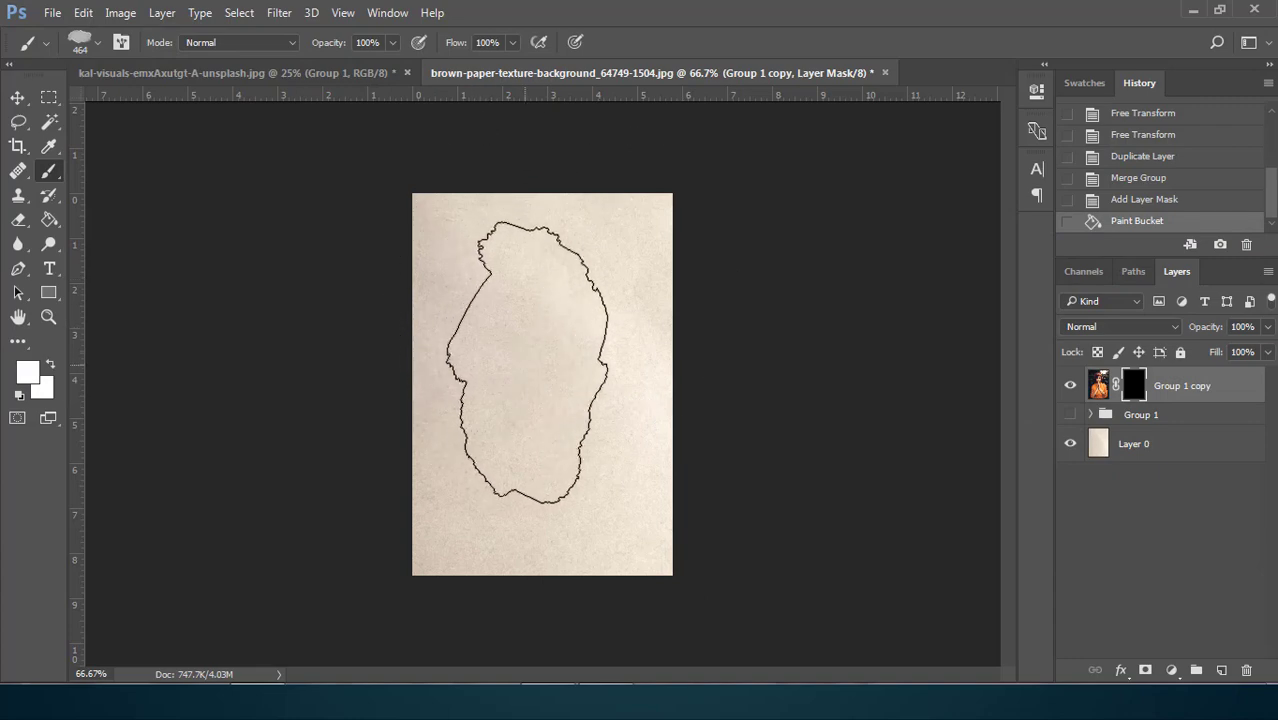
# Reveal the woman's face and upper body on the mask with the 464 px brush, and the head surroundings with the 511 px brush
pyautogui.click(532, 354)
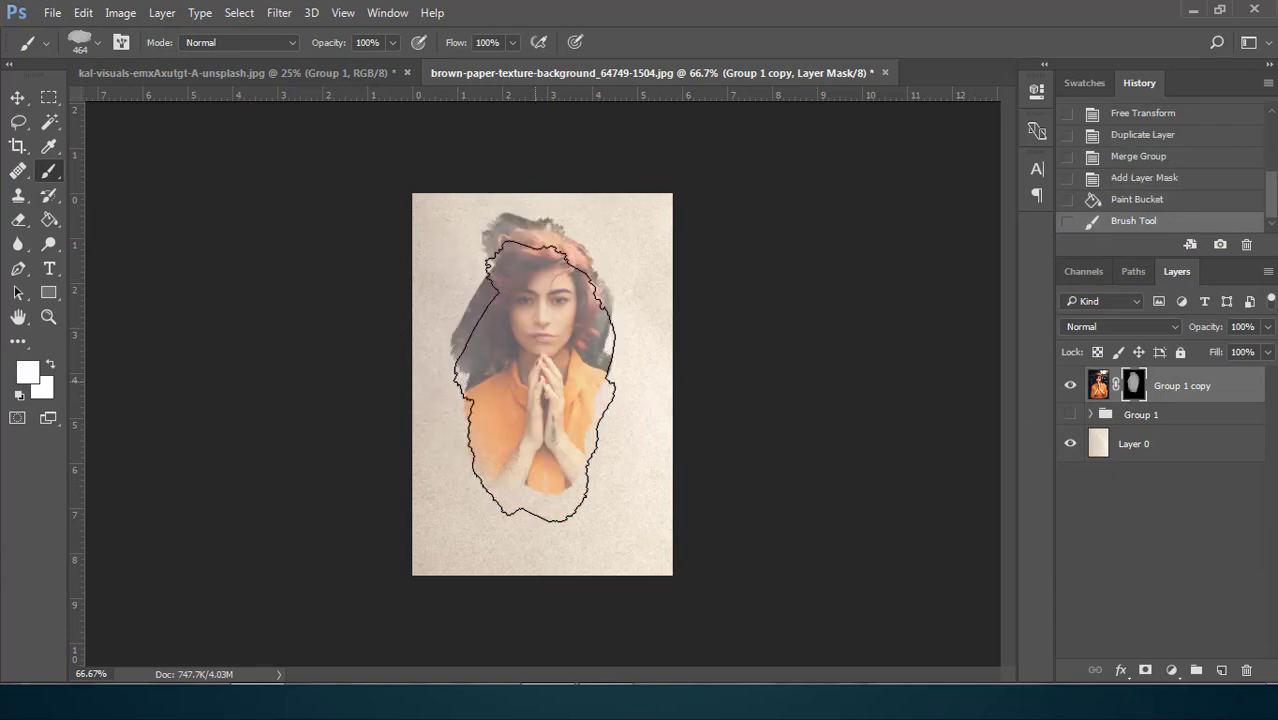
pyautogui.click(533, 356)
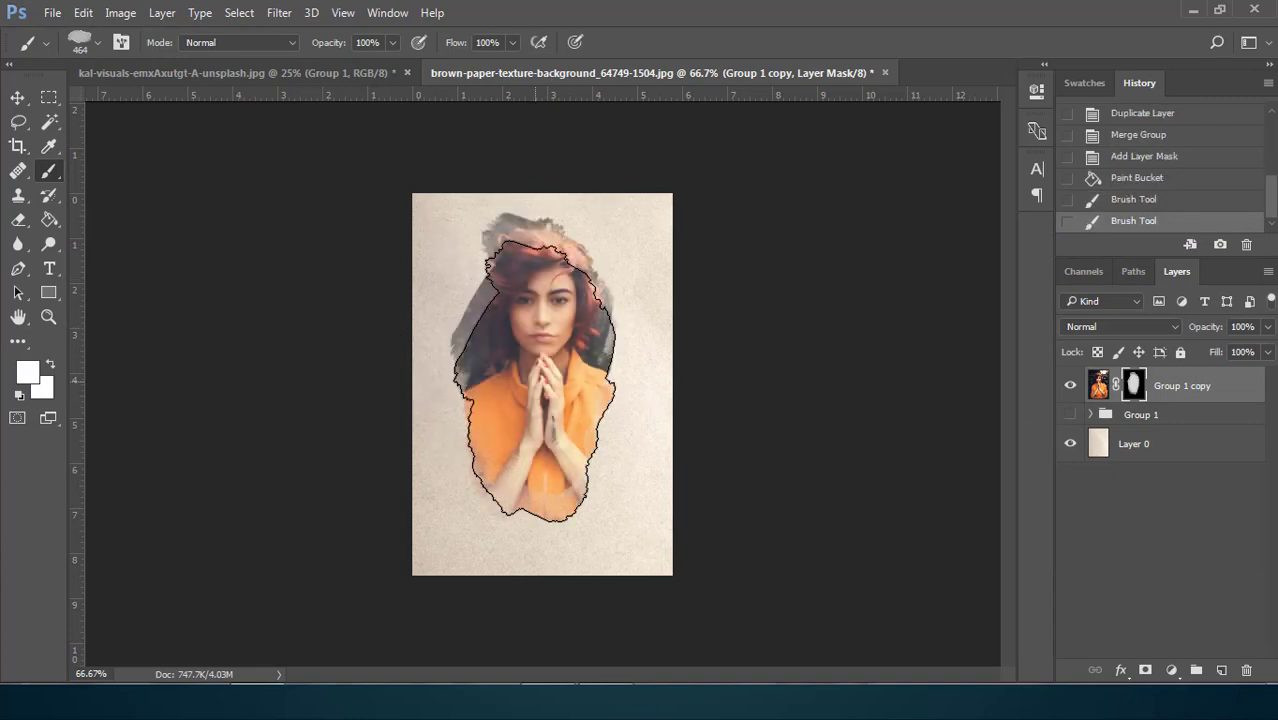
pyautogui.click(97, 39)
pyautogui.click(129, 182)
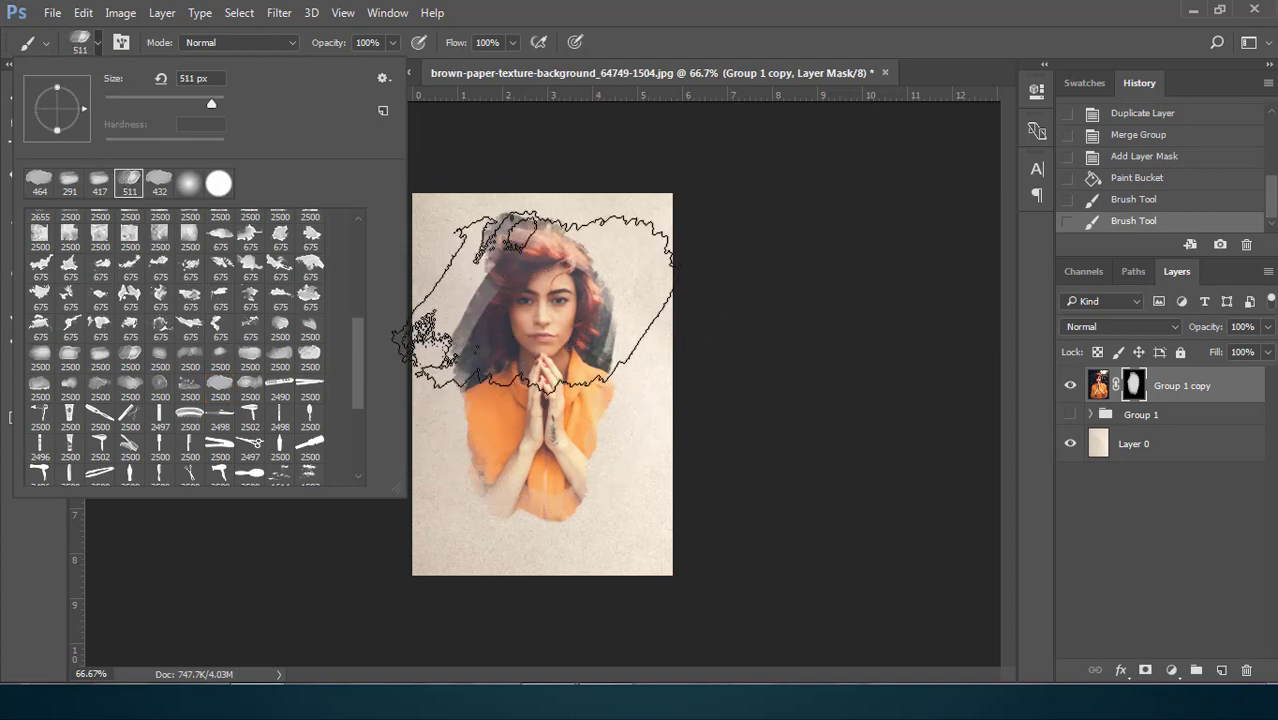
pyautogui.click(532, 298)
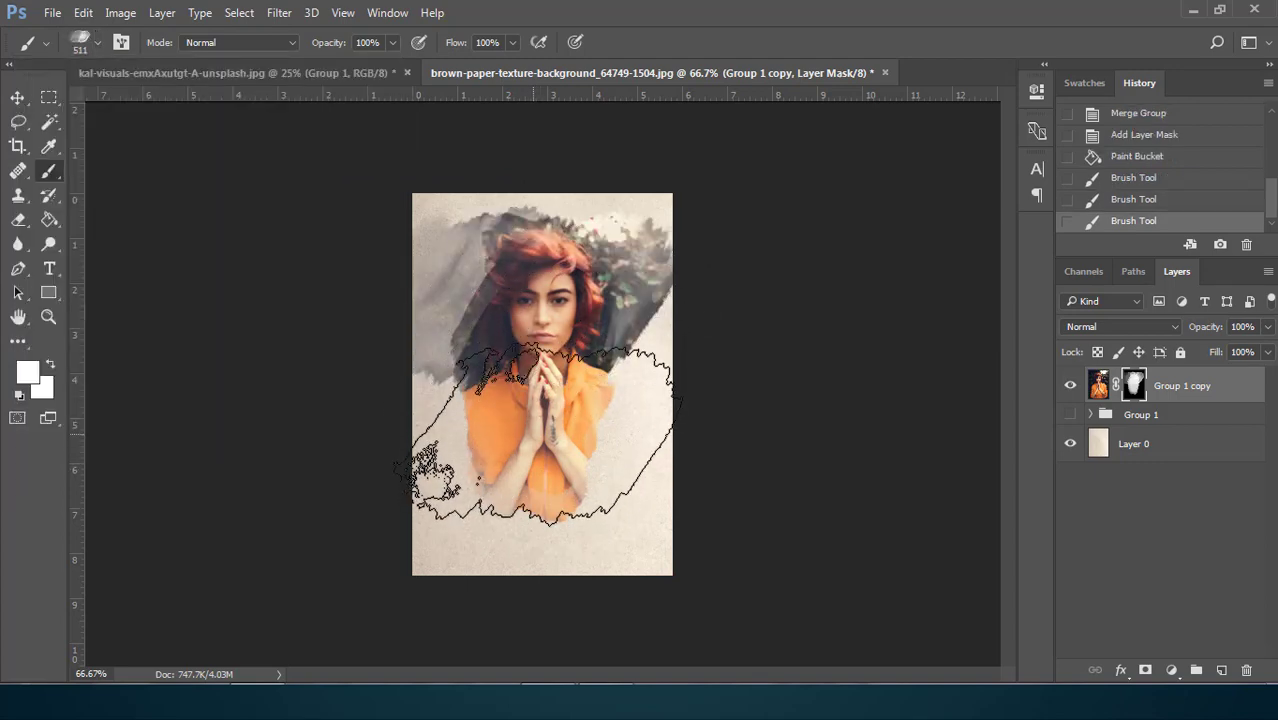
# Reveal the jacket and arms on the portrait mask with several stamps of the 417 px brush
pyautogui.click(97, 41)
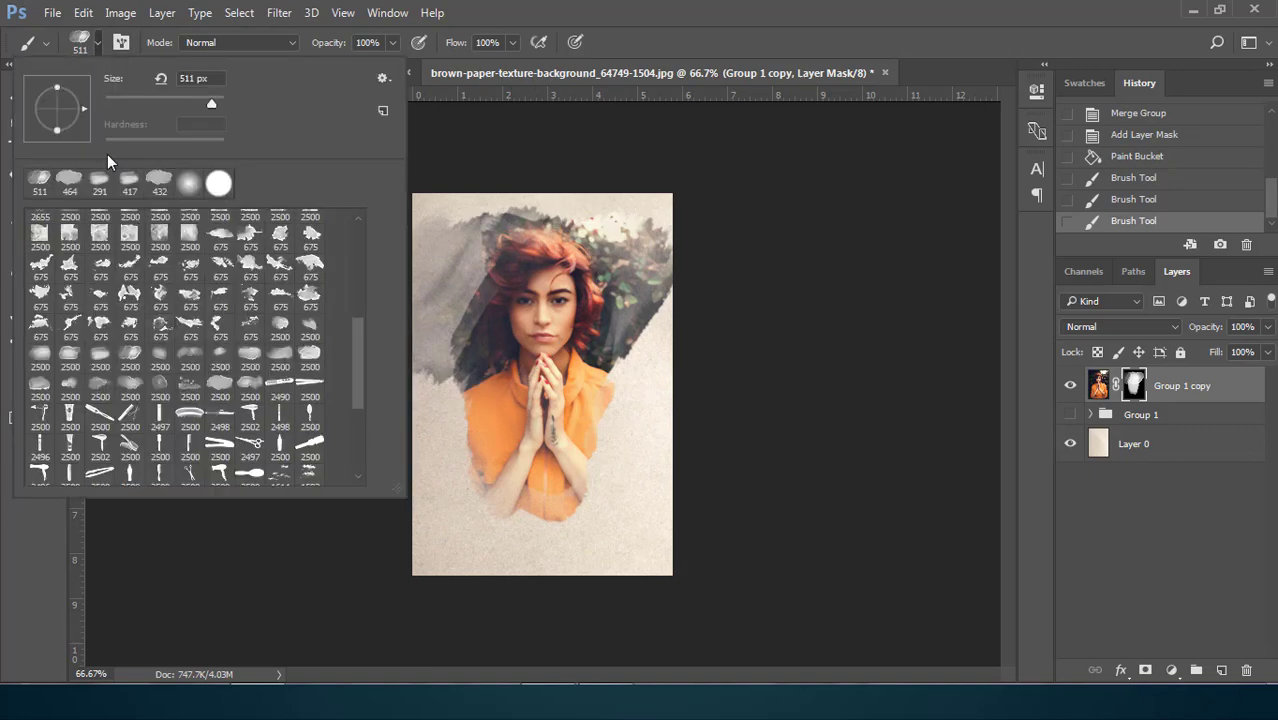
pyautogui.click(130, 184)
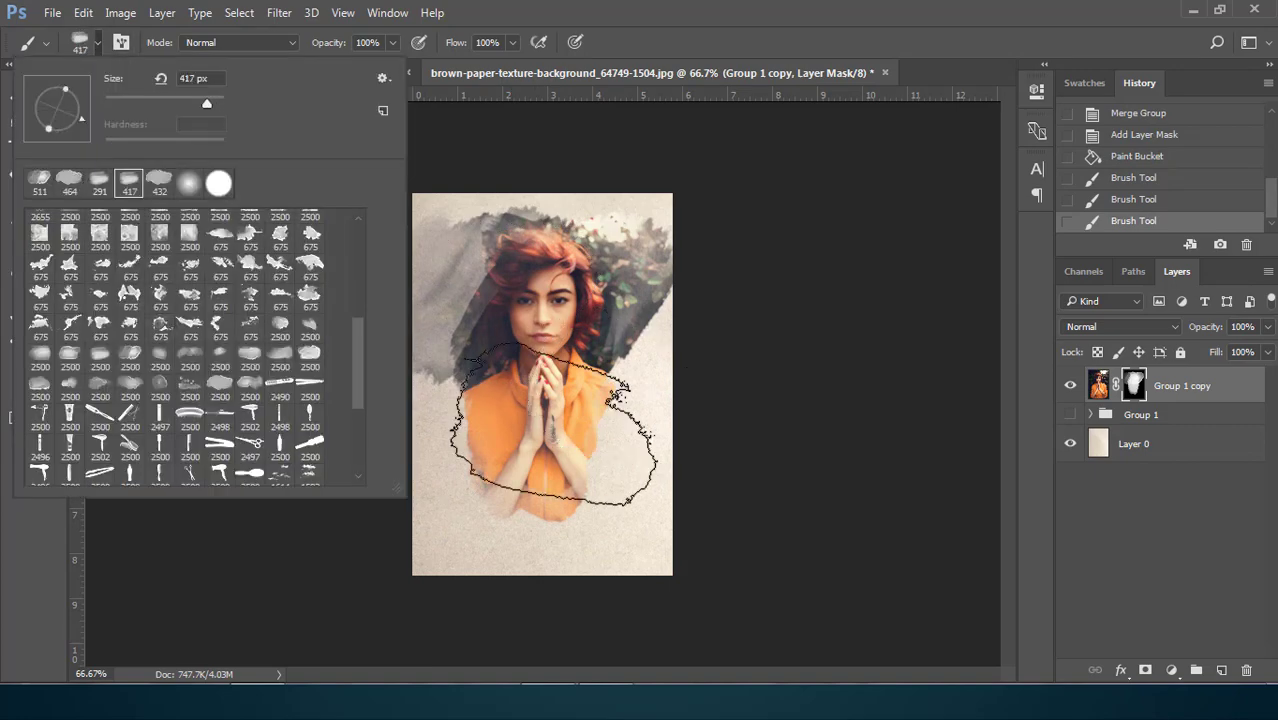
pyautogui.click(551, 430)
pyautogui.click(537, 475)
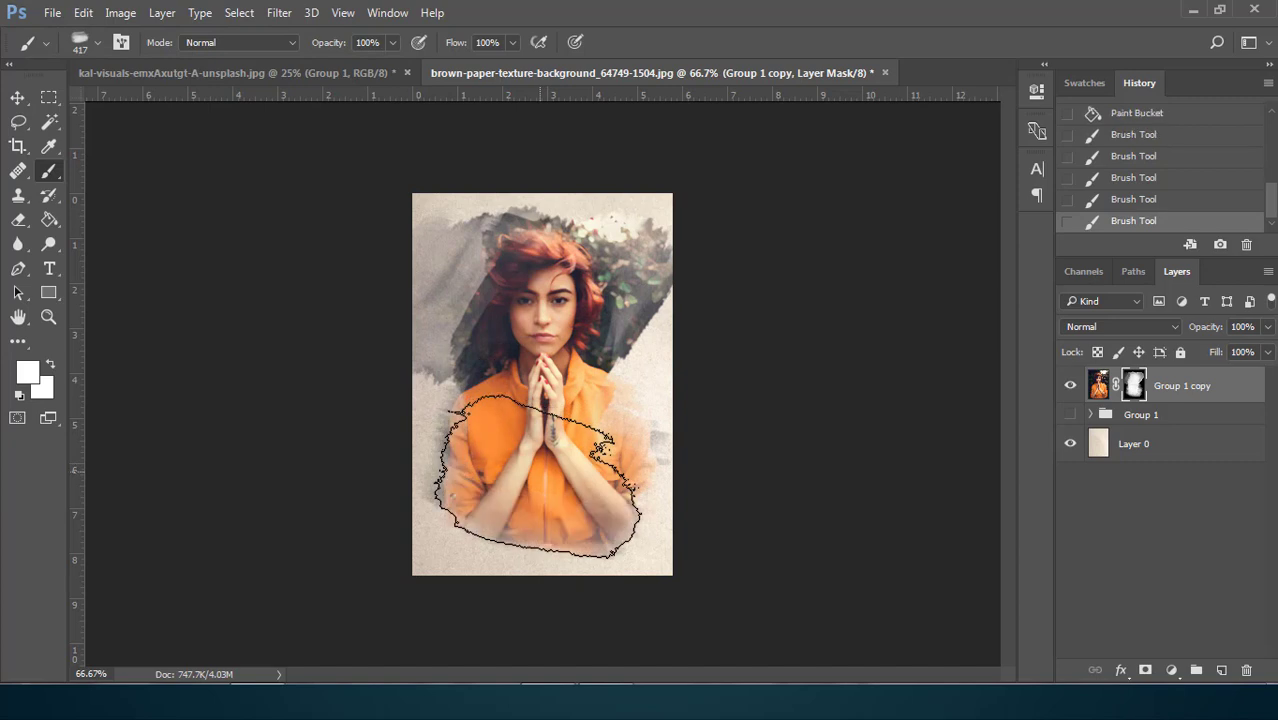
pyautogui.click(588, 450)
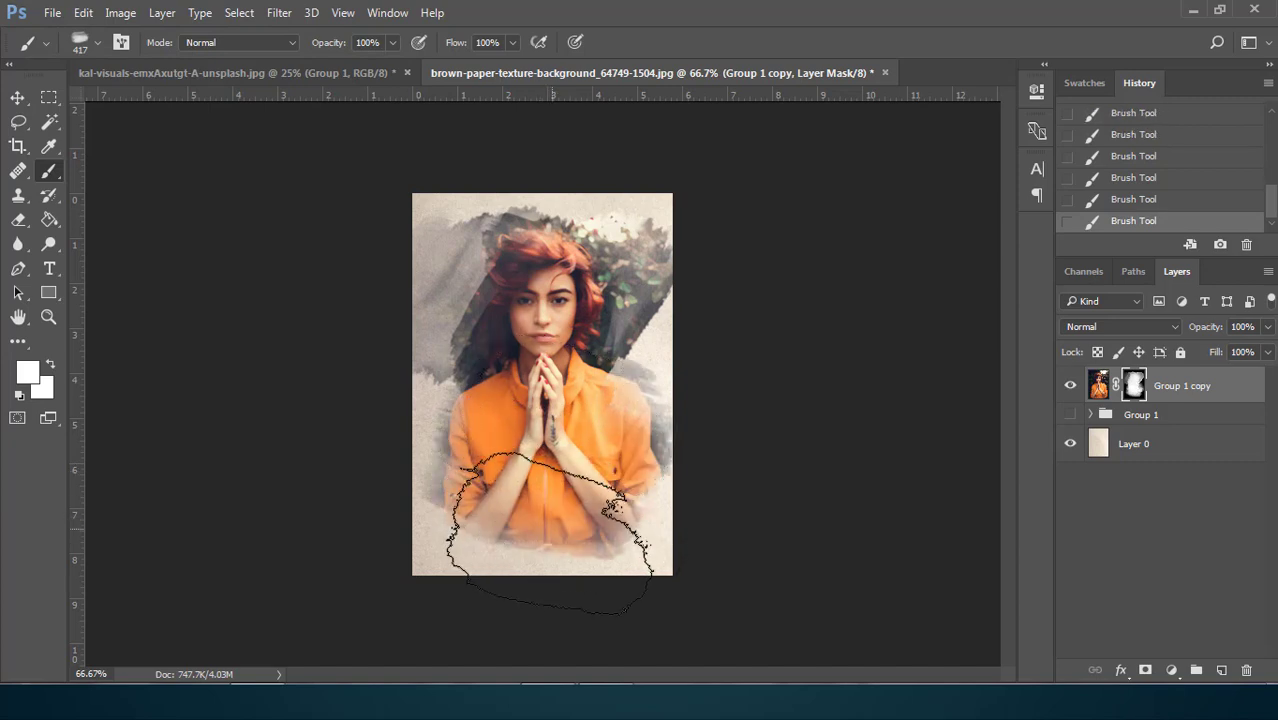
# Reduce the 511 px brush to 385 px and reveal the belt area at the portrait's lower edge
pyautogui.click(96, 51)
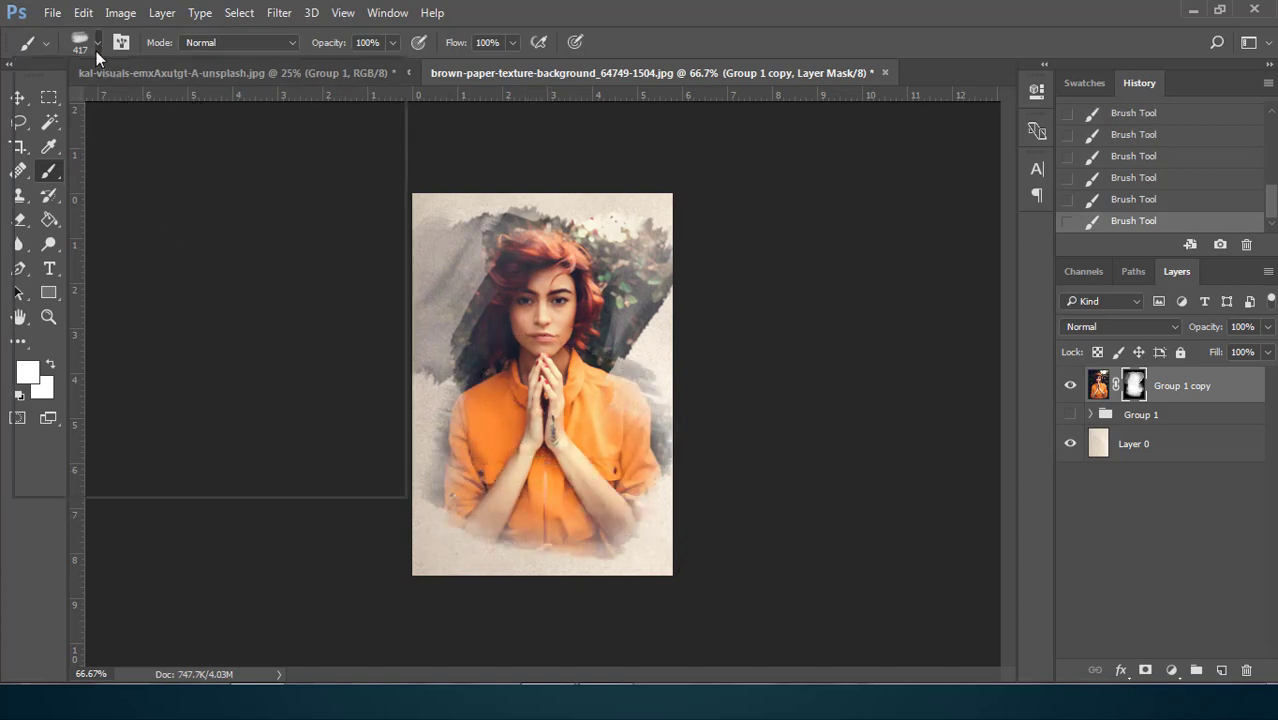
pyautogui.click(131, 193)
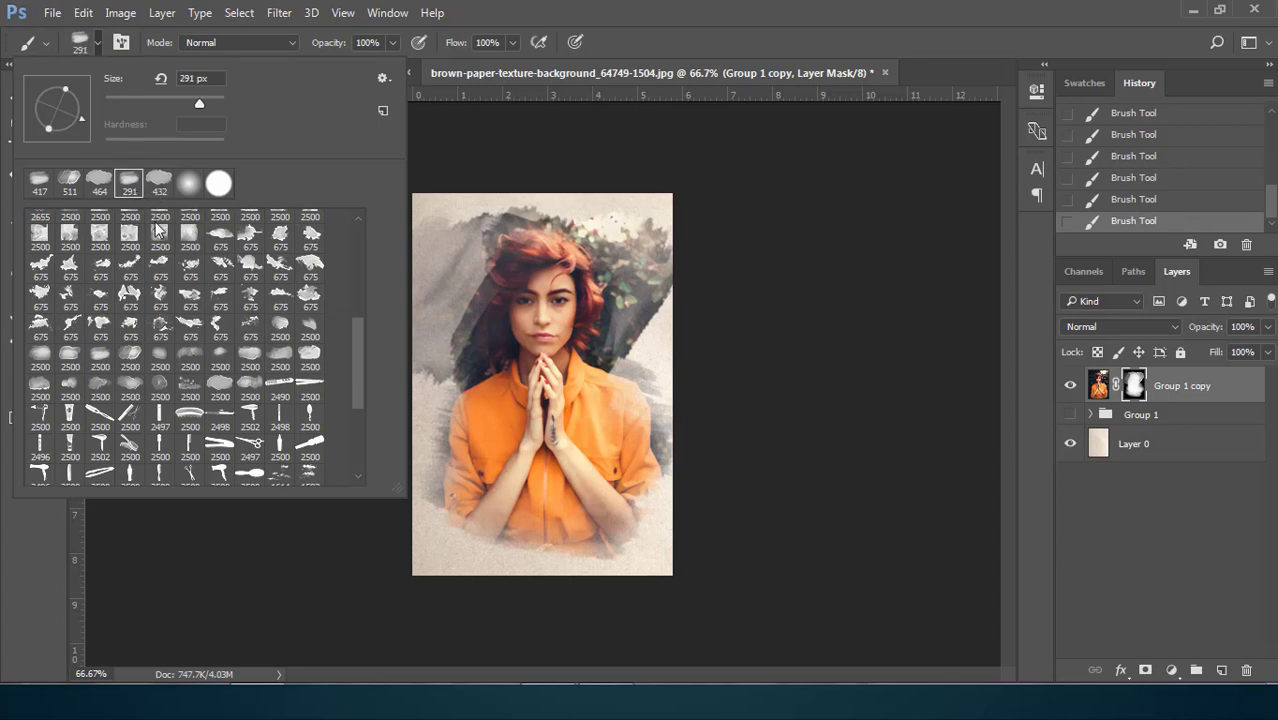
pyautogui.click(67, 184)
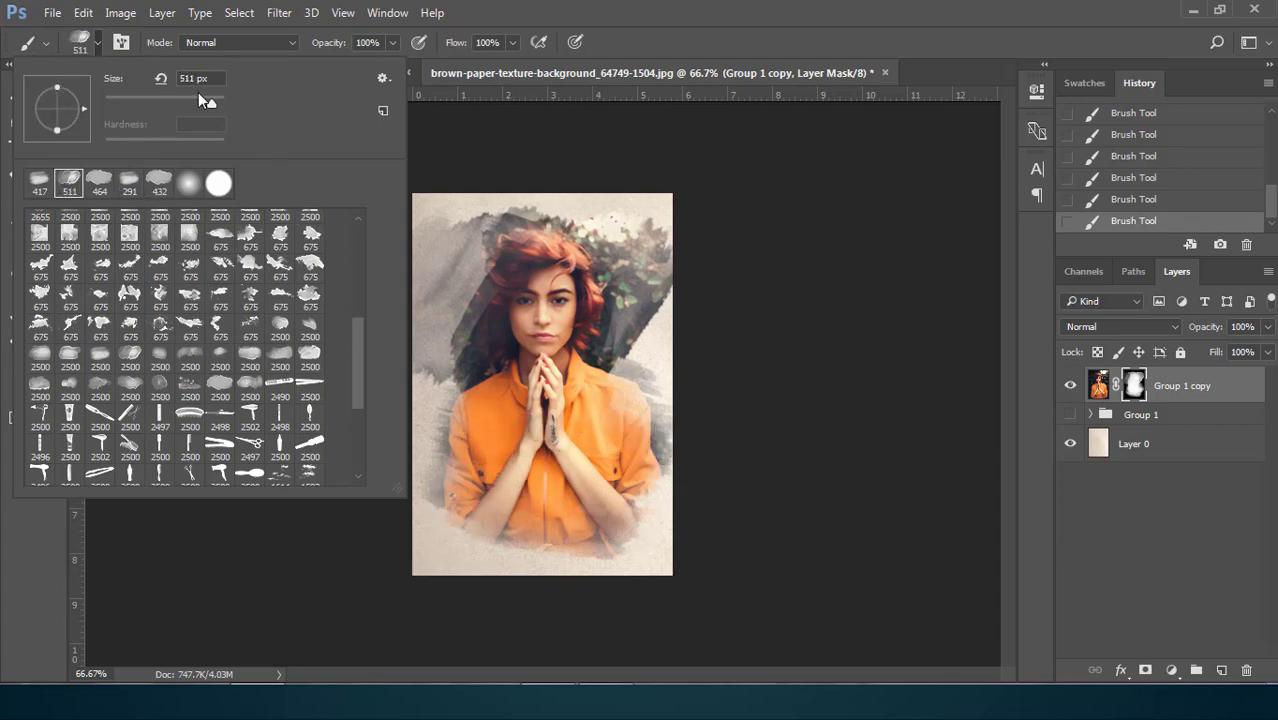
pyautogui.click(205, 99)
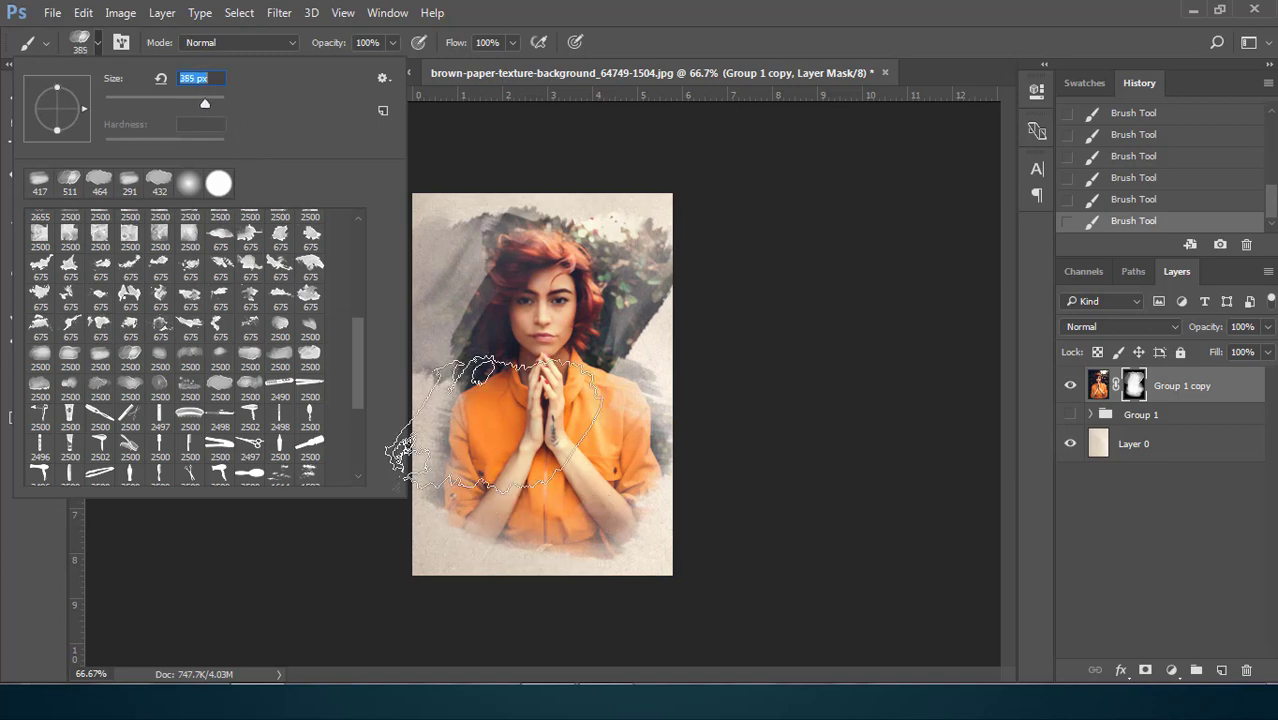
pyautogui.click(547, 510)
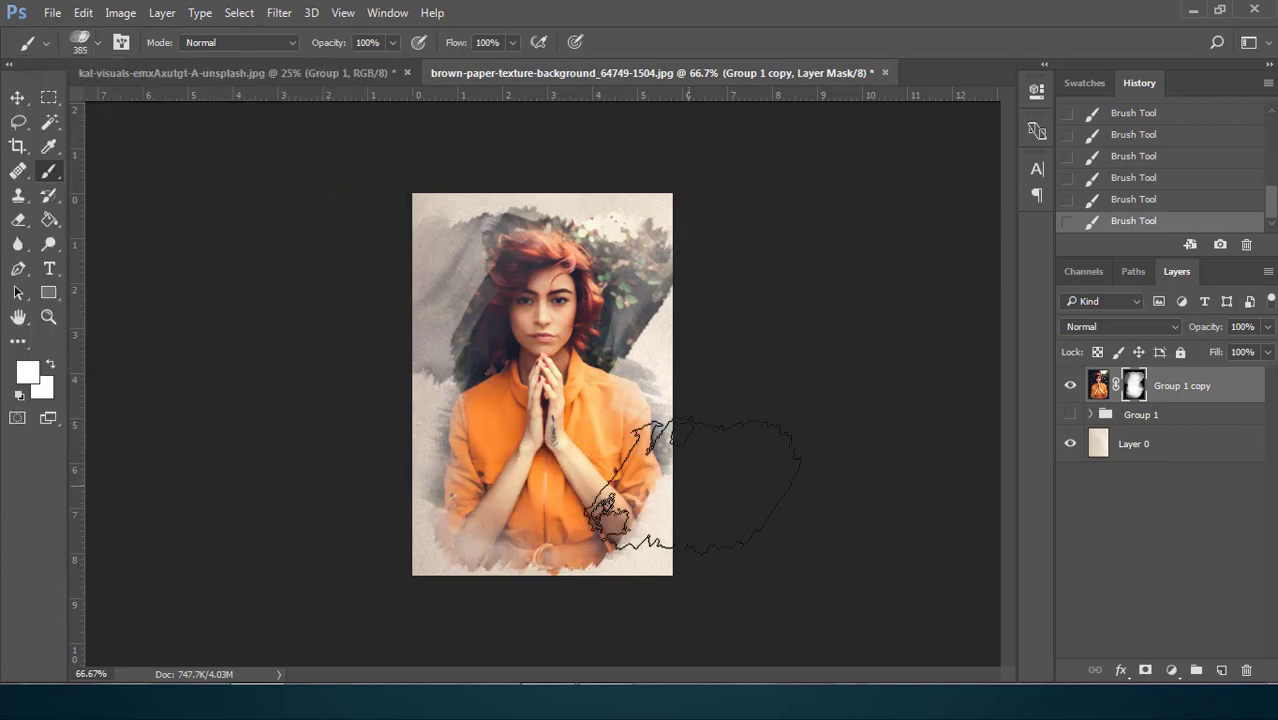
# Reduce the upright 464 px brush to 401 px and reveal the jacket sleeve and foliage along the portrait's right side
pyautogui.click(97, 50)
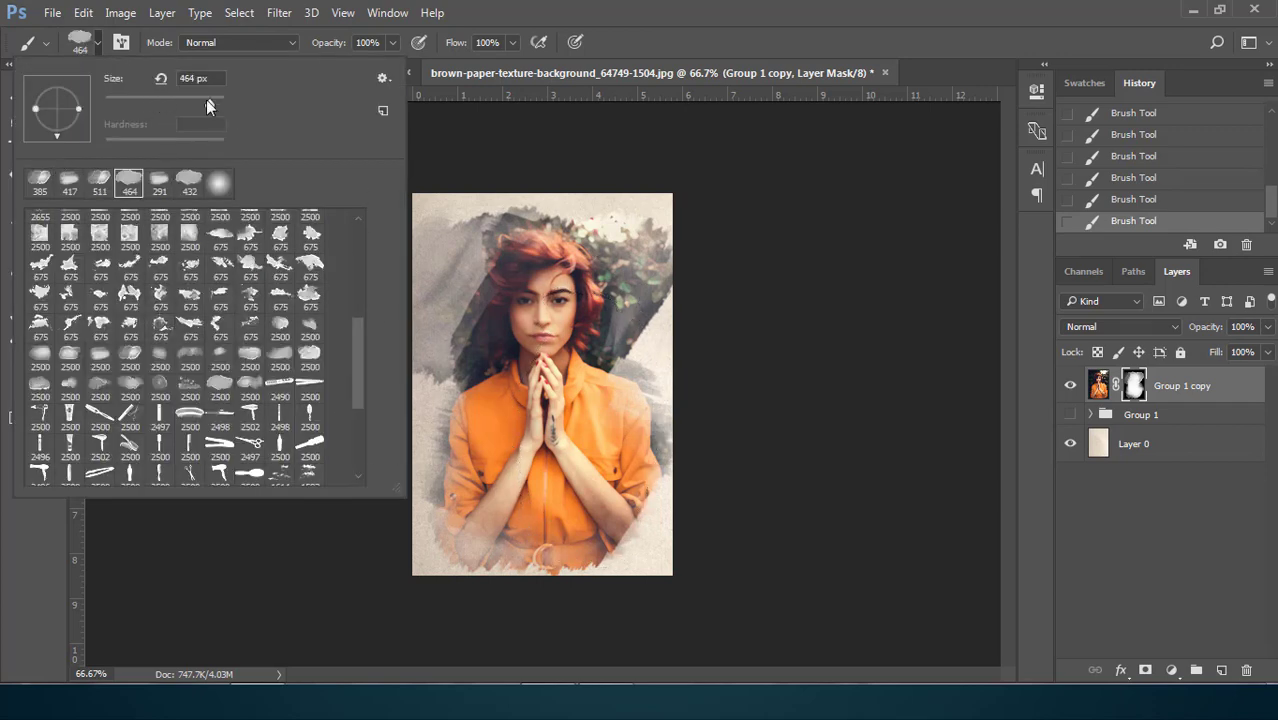
pyautogui.click(602, 459)
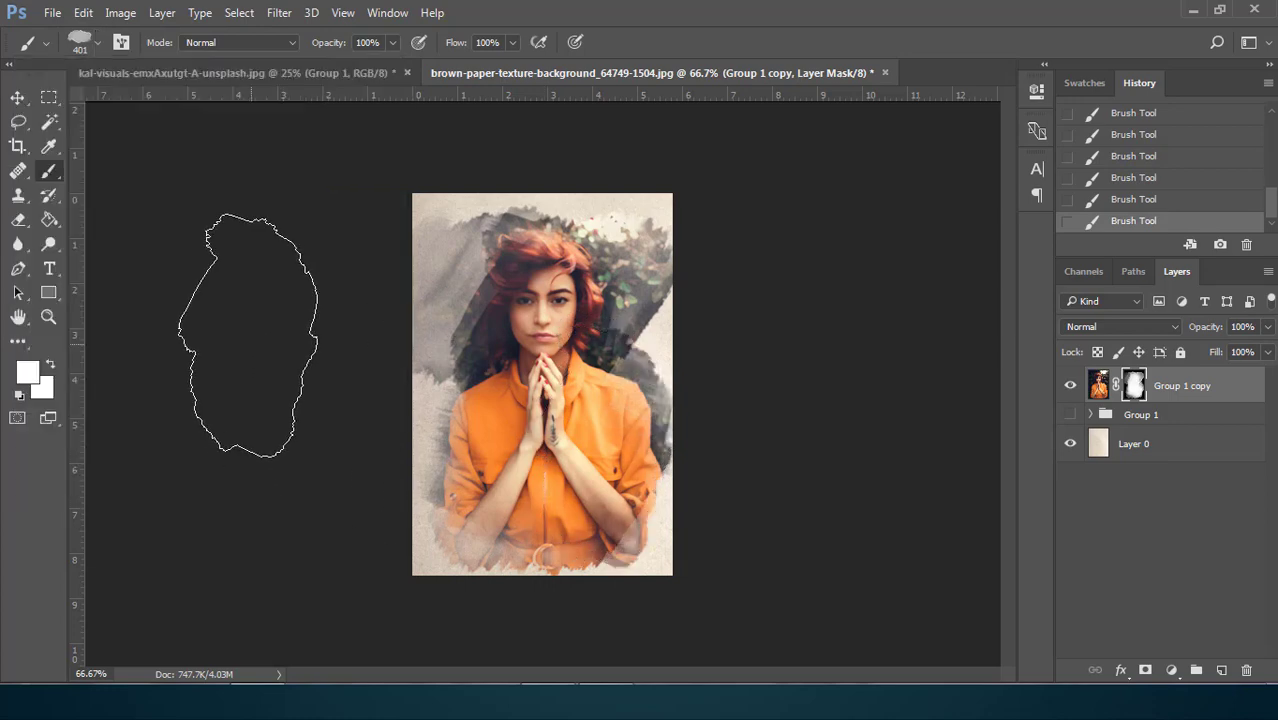
pyautogui.click(17, 97)
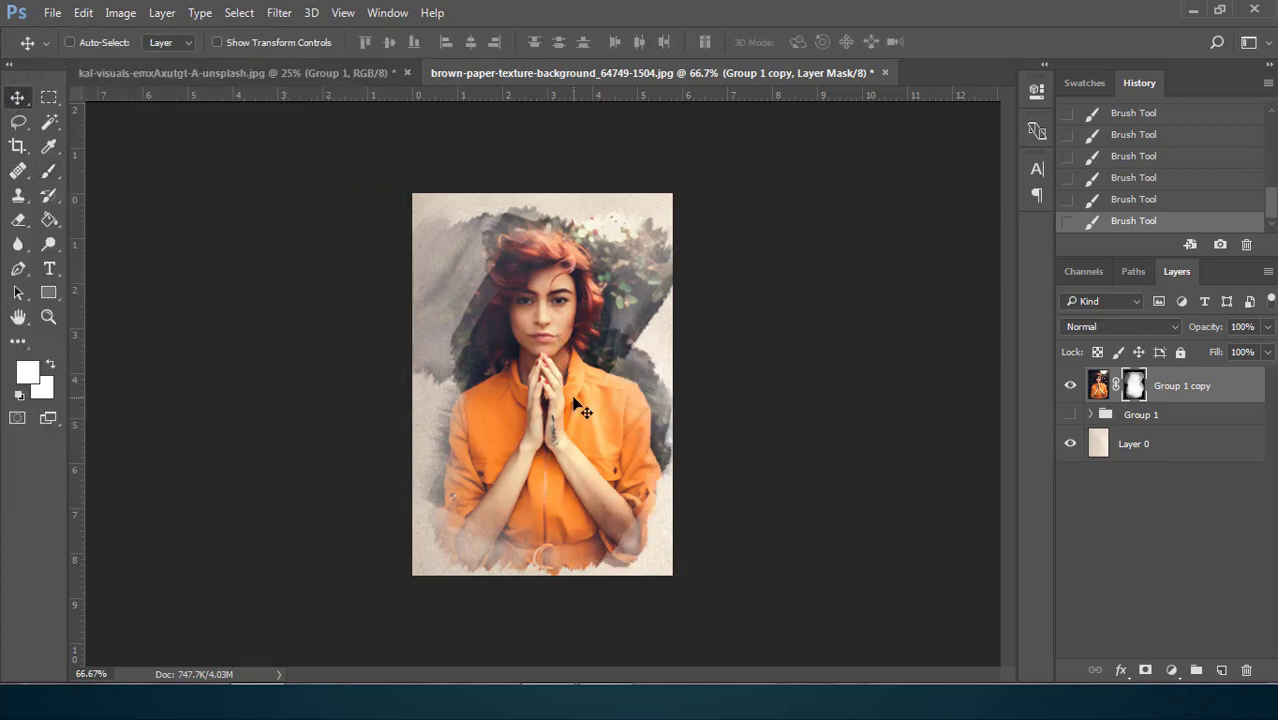
# Examine the masked painting up close and compare it with the unmasked portrait by toggling visibility of Group 1 copy and Group 1
pyautogui.hotkey('ctrl', '+')
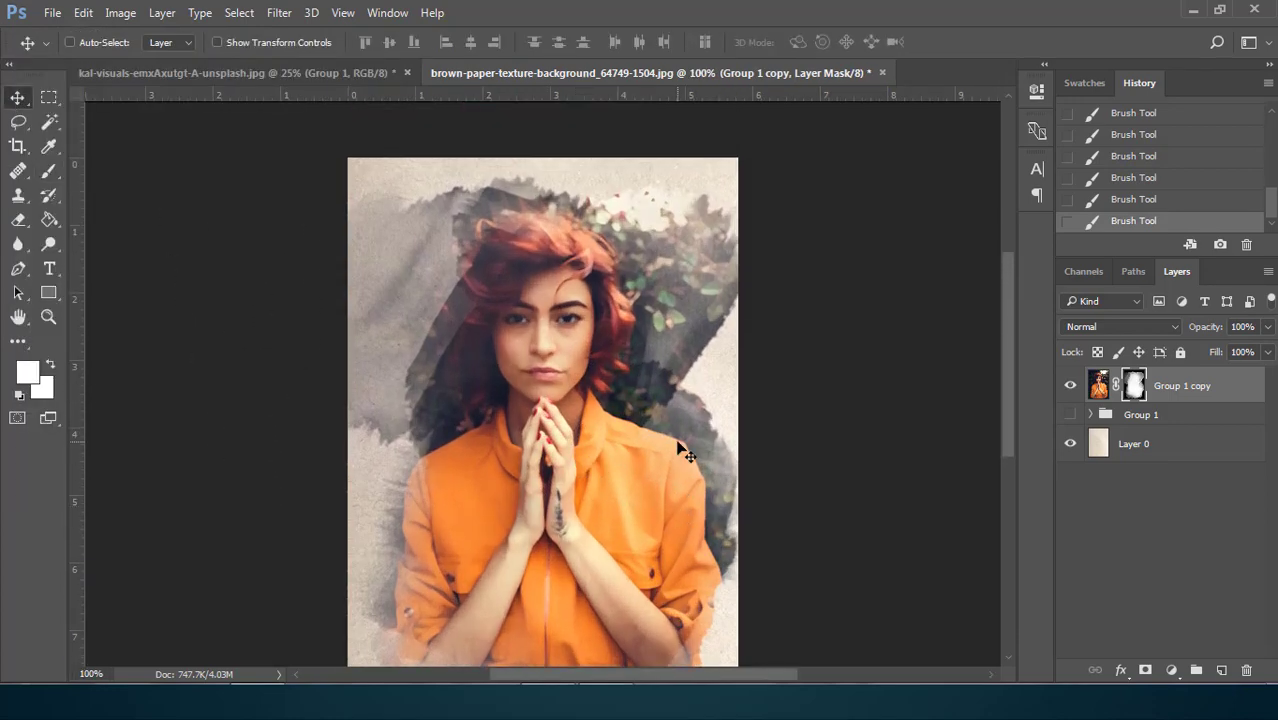
pyautogui.hotkey('ctrl', '-')
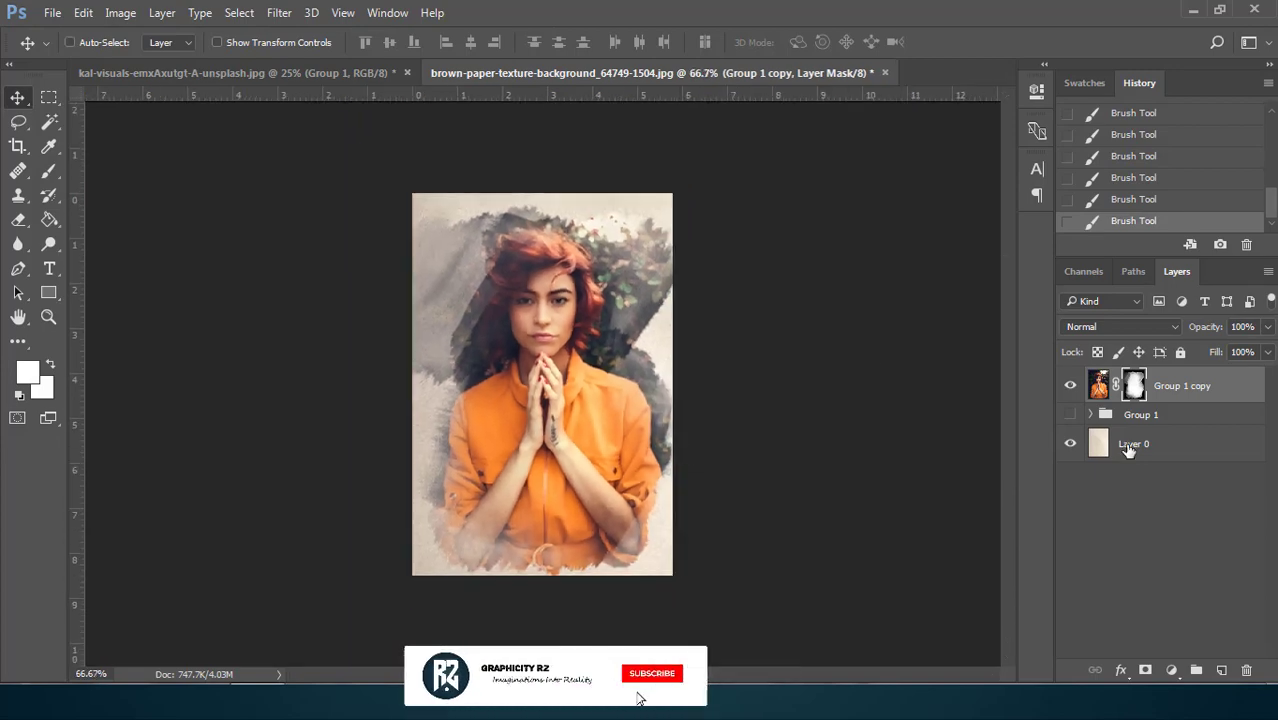
pyautogui.click(1071, 386)
pyautogui.click(1071, 386)
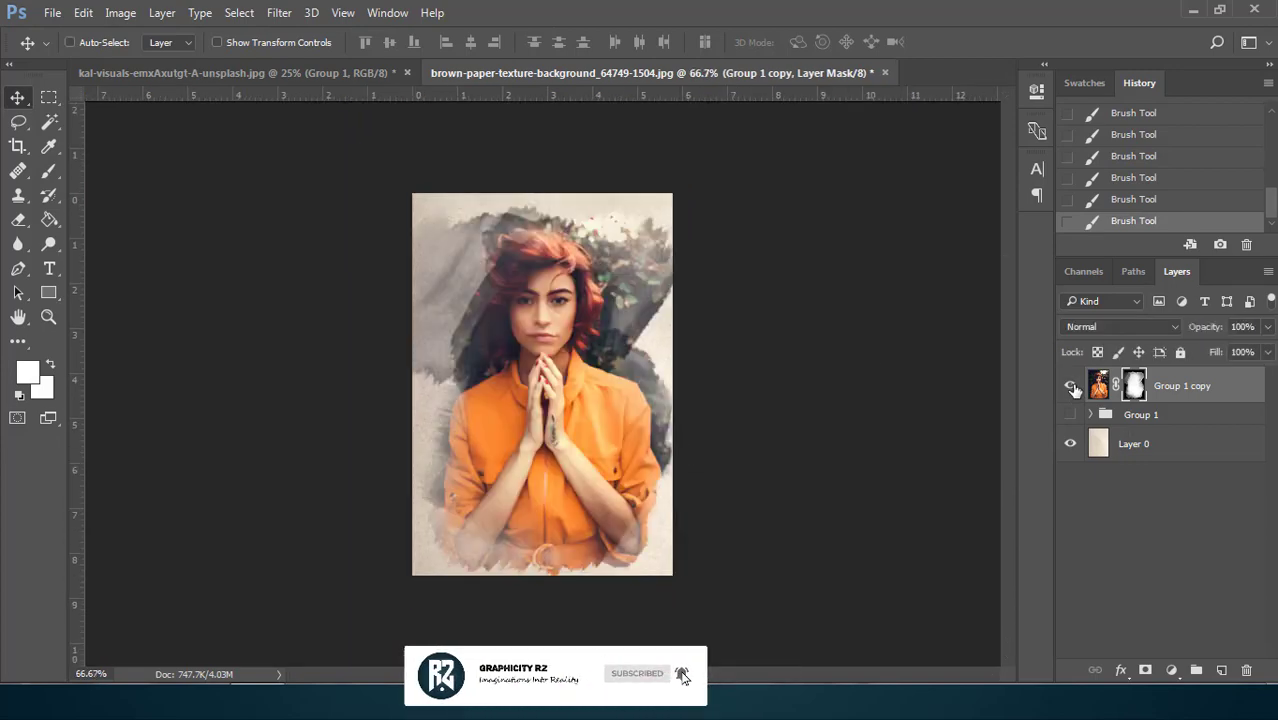
pyautogui.click(1070, 414)
pyautogui.click(1072, 387)
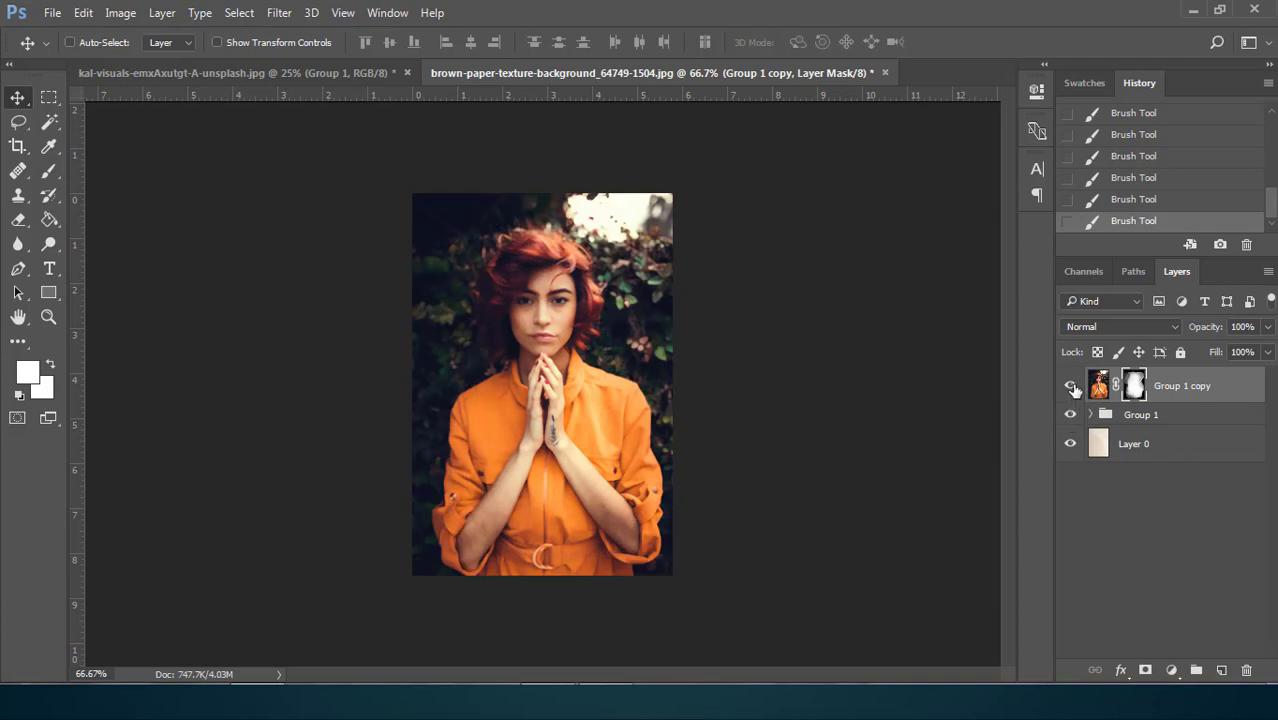
pyautogui.click(1071, 386)
pyautogui.click(1071, 414)
pyautogui.click(1071, 386)
pyautogui.click(1071, 386)
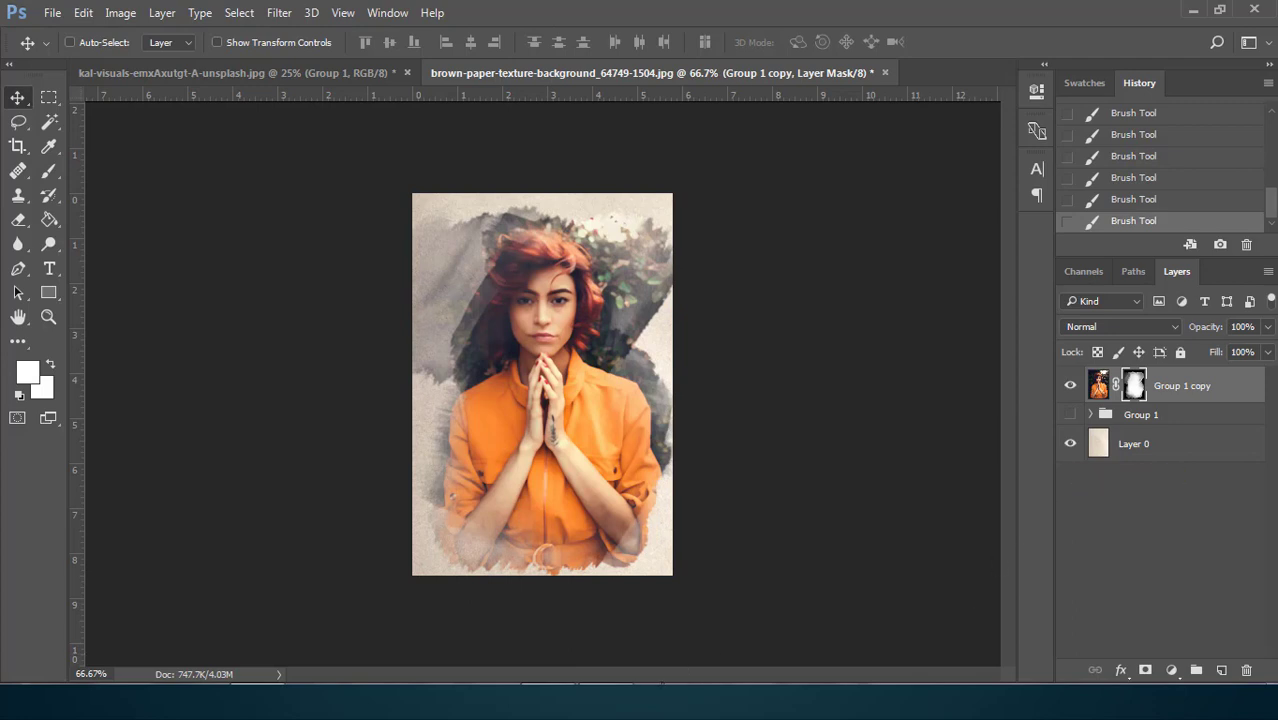
pyautogui.press('F10')
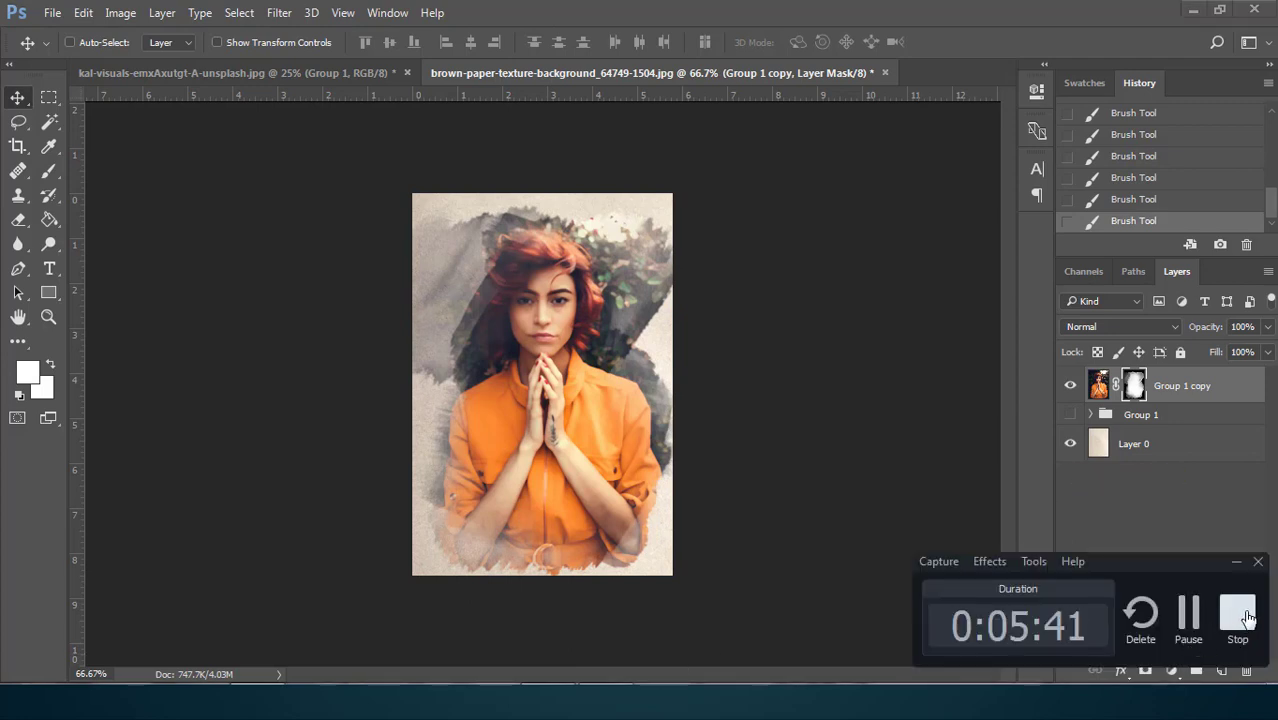